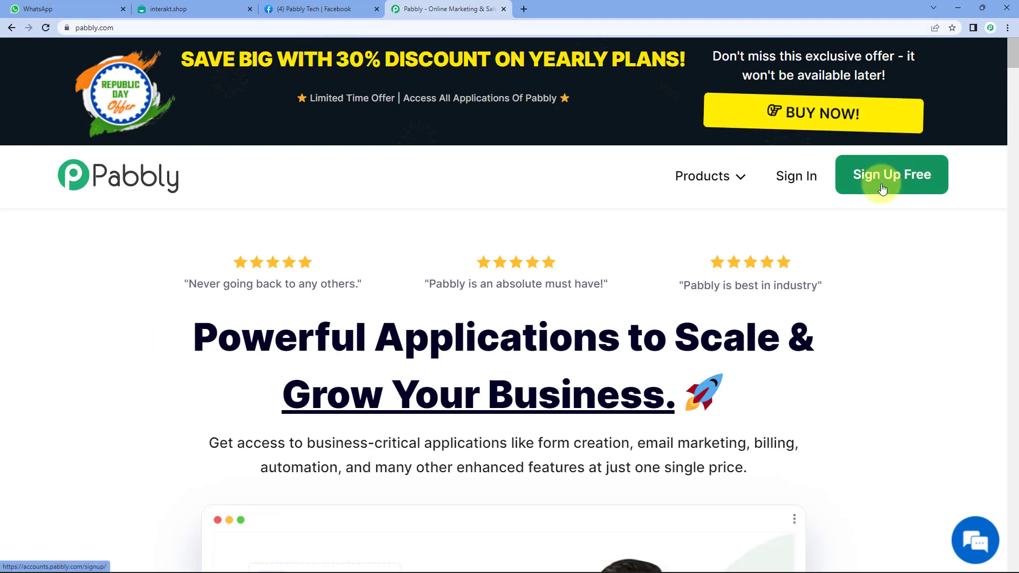
Sign in to the Pabbly account and open the Pabbly Connect app.
left_click(805, 181)
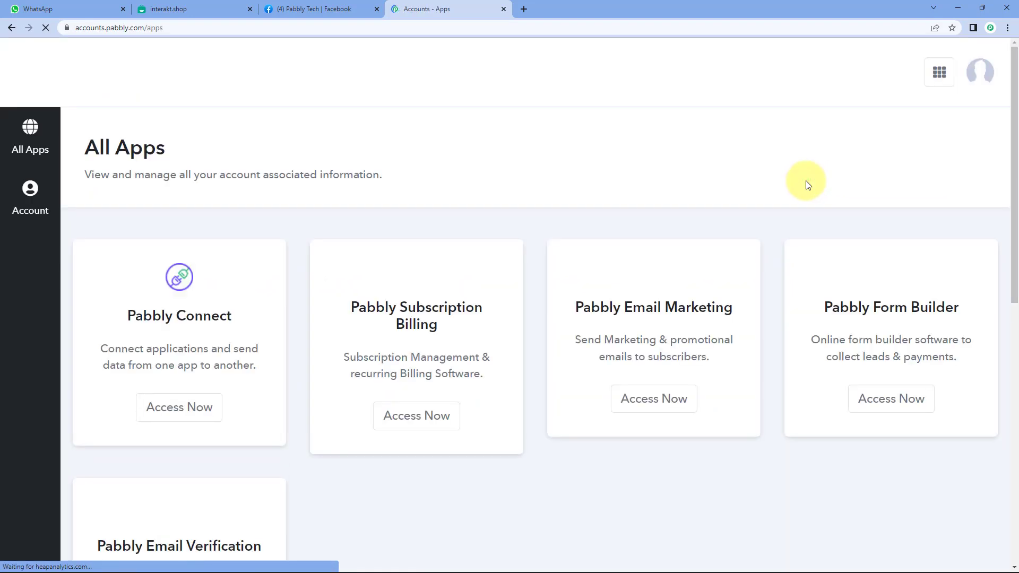
triple_click(144, 329)
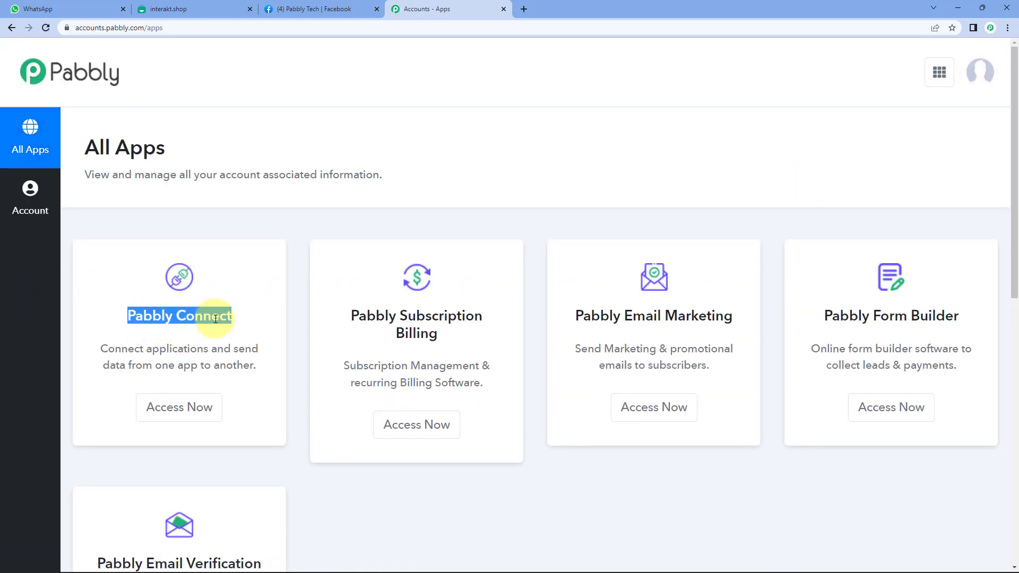
left_click(203, 408)
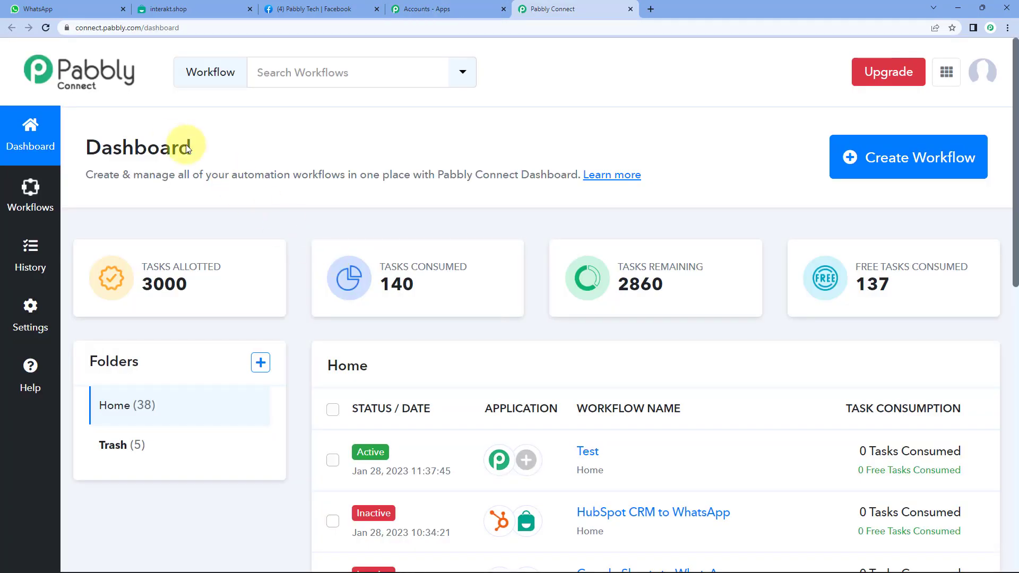
double_click(171, 140)
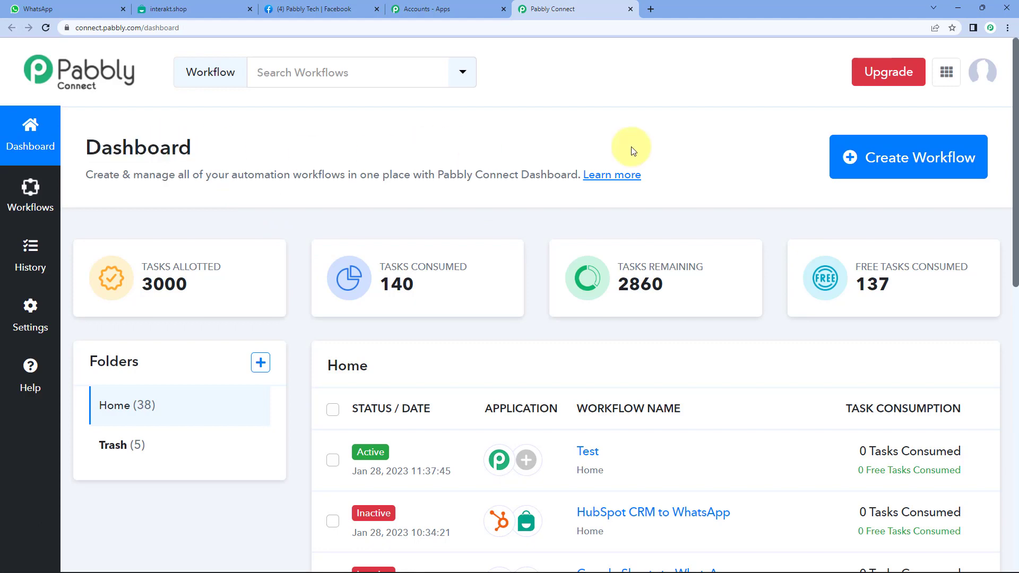
Create a new workflow named 'Facebook Lead Ads to WhatsApp'.
left_click(870, 159)
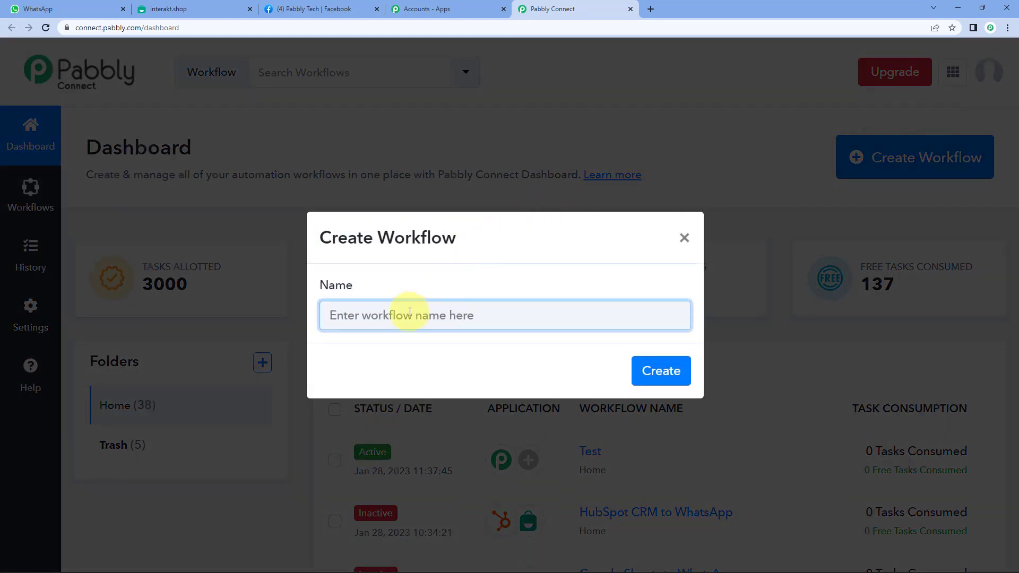
type("Facebook Lead Ads to WhatsApp")
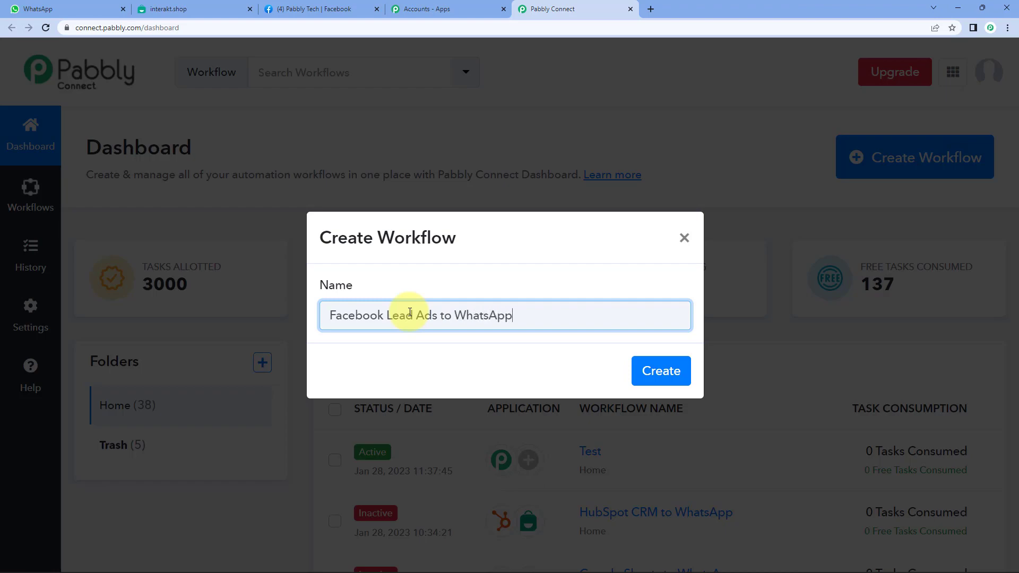
key("Return")
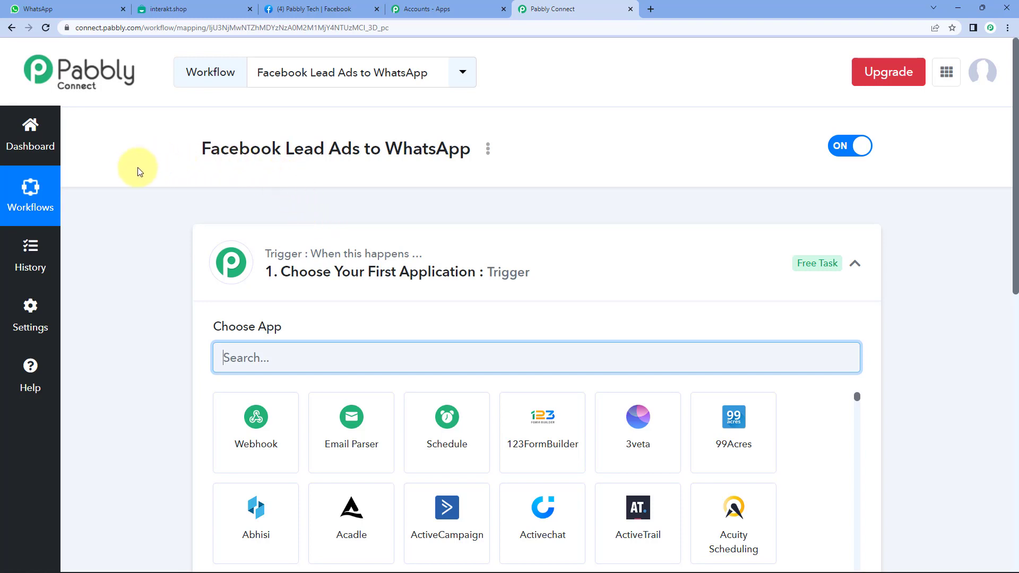
Collapse the trigger step and review the new workflow's name.
left_click(447, 273)
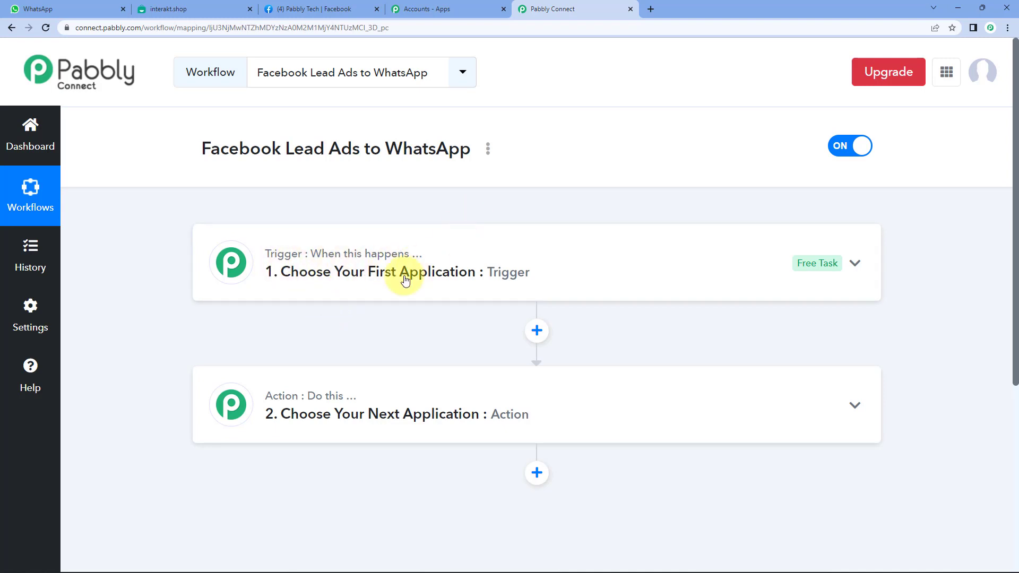
mouse_move(297, 398)
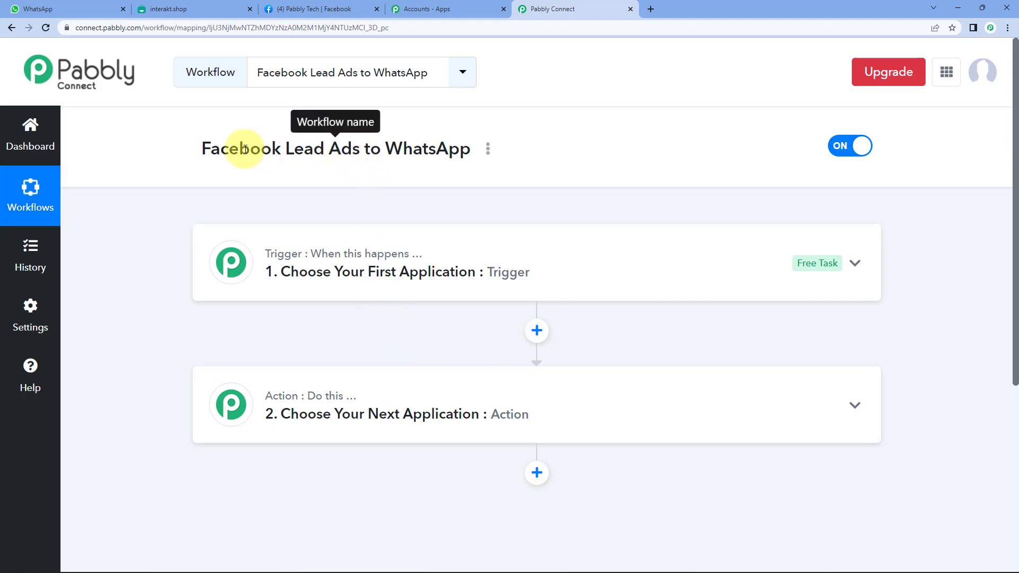
left_click_drag(200, 149, 342, 151)
left_click(343, 151)
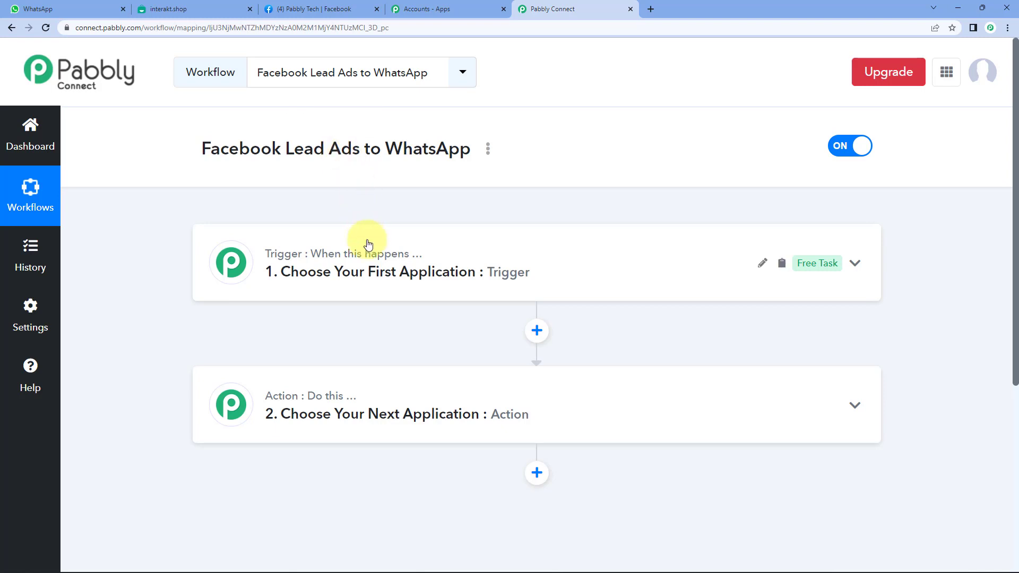
Set the trigger app to Facebook Lead Ads with the New Lead (Instant) event.
left_click(353, 272)
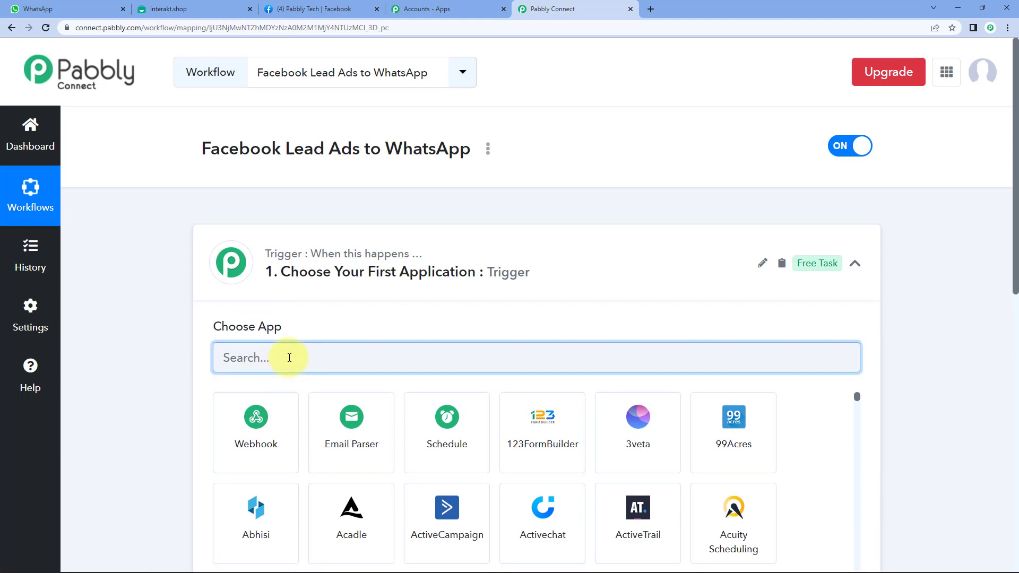
type("fac")
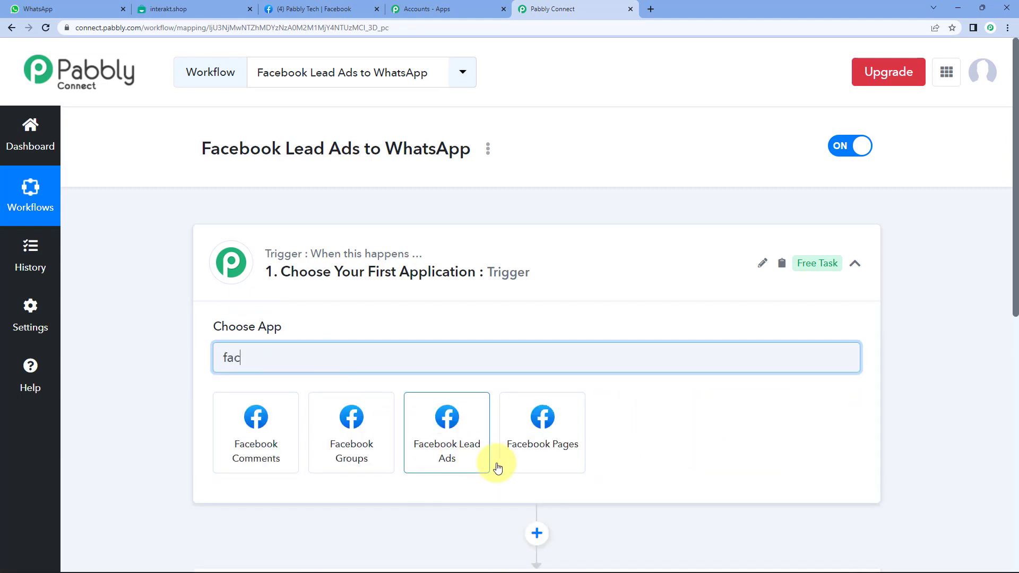
left_click(446, 456)
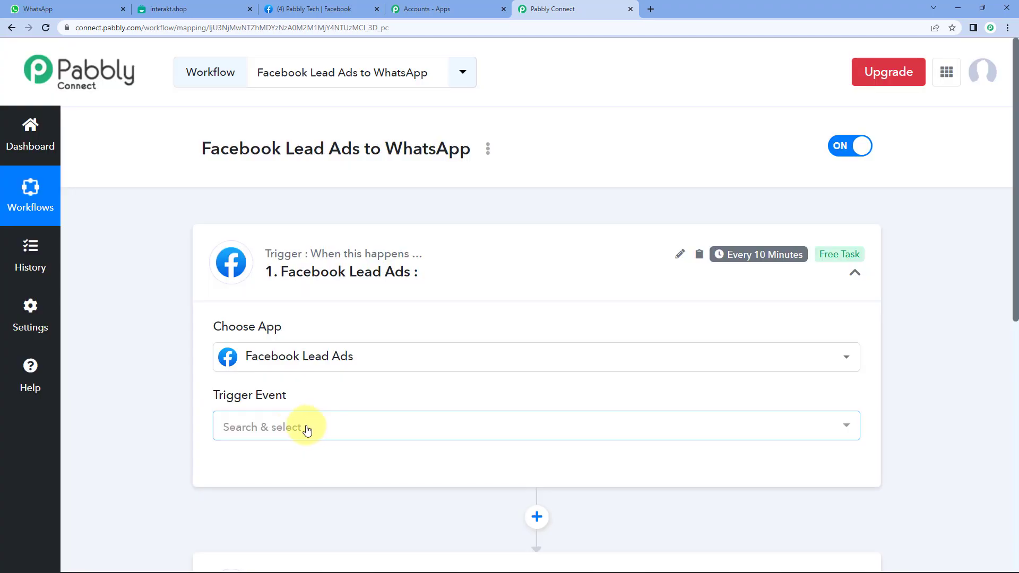
left_click(291, 427)
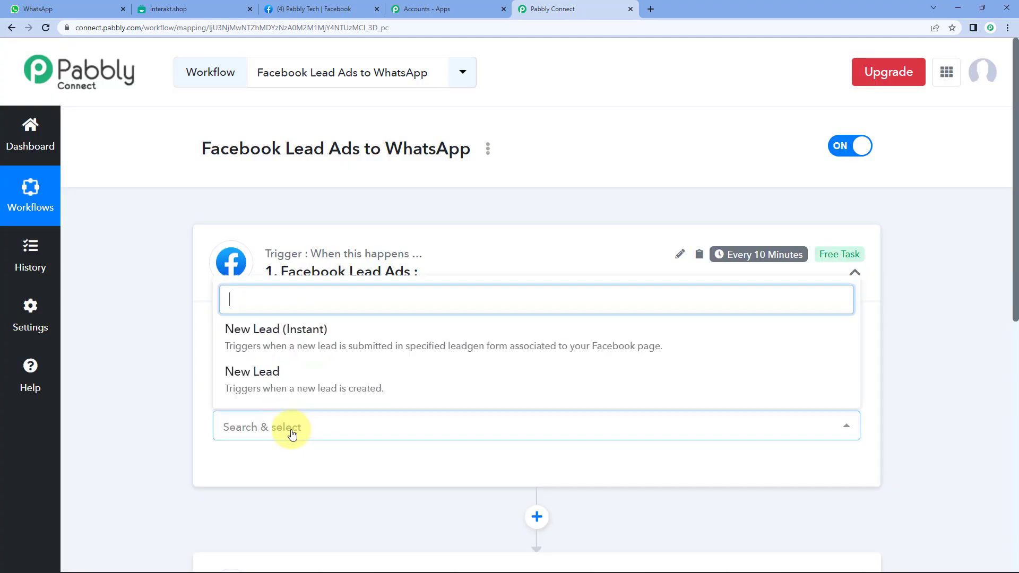
left_click(298, 345)
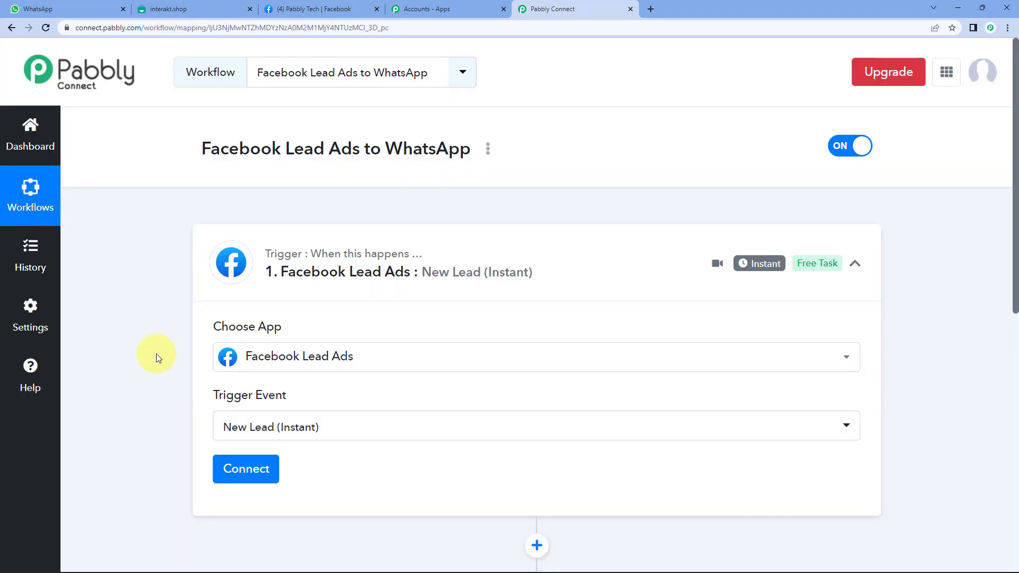
scroll(156, 354, "down", 3)
Add a new Facebook Lead Ads connection and authorise the Facebook account.
left_click(241, 313)
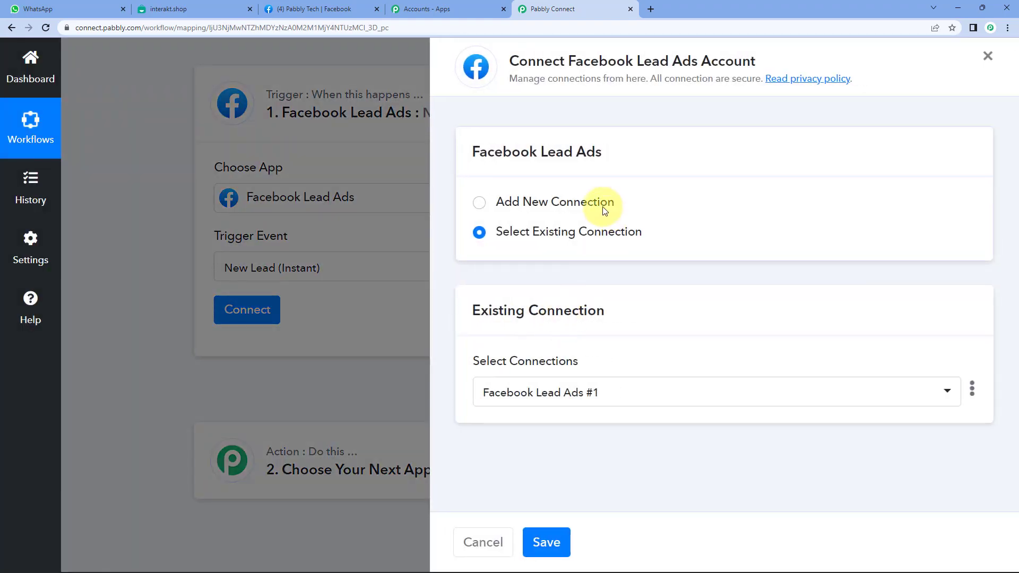
left_click(603, 207)
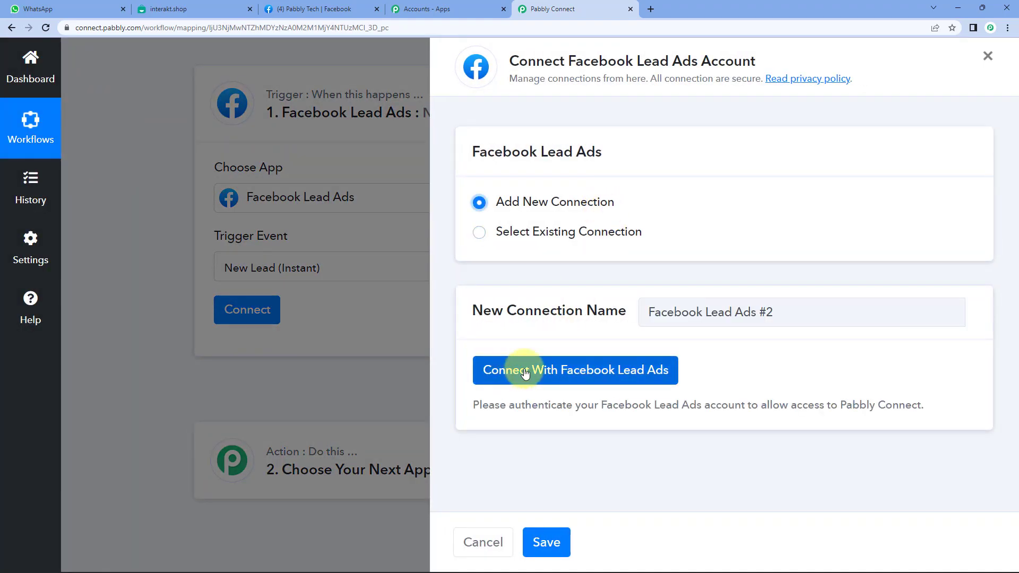
left_click(525, 372)
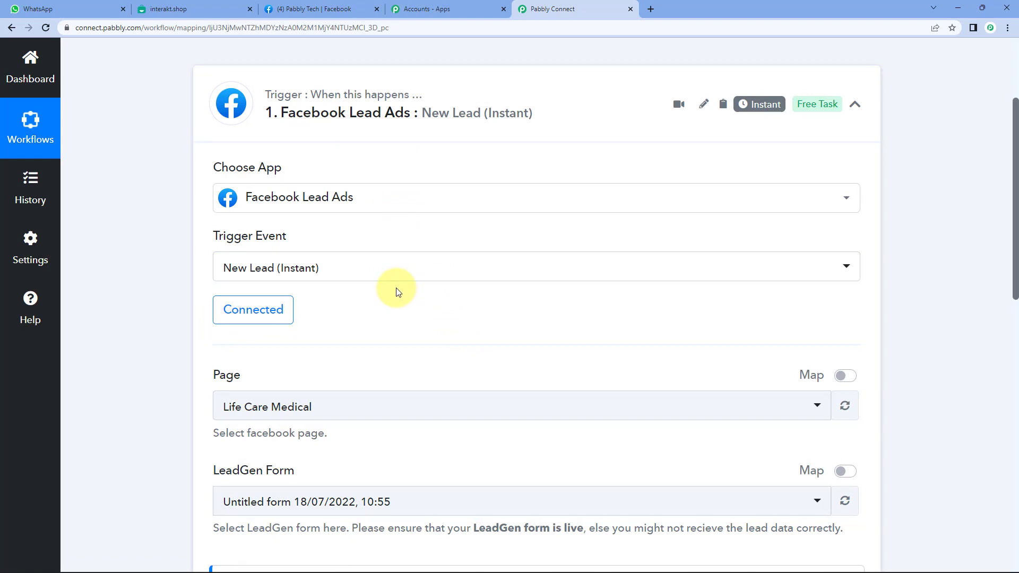
Select Pabbly Tech as the trigger's Facebook page.
left_click(329, 9)
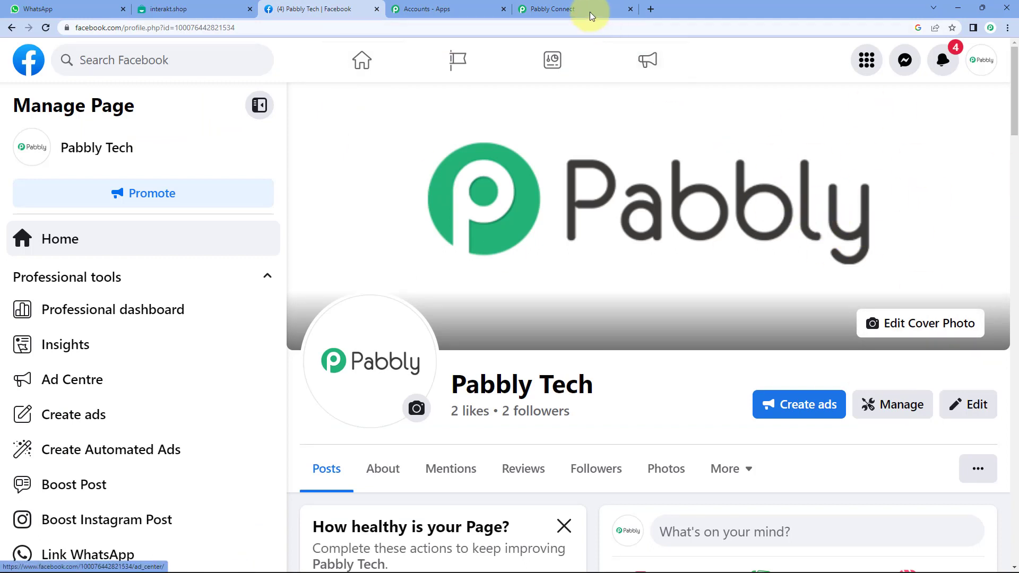
left_click(575, 8)
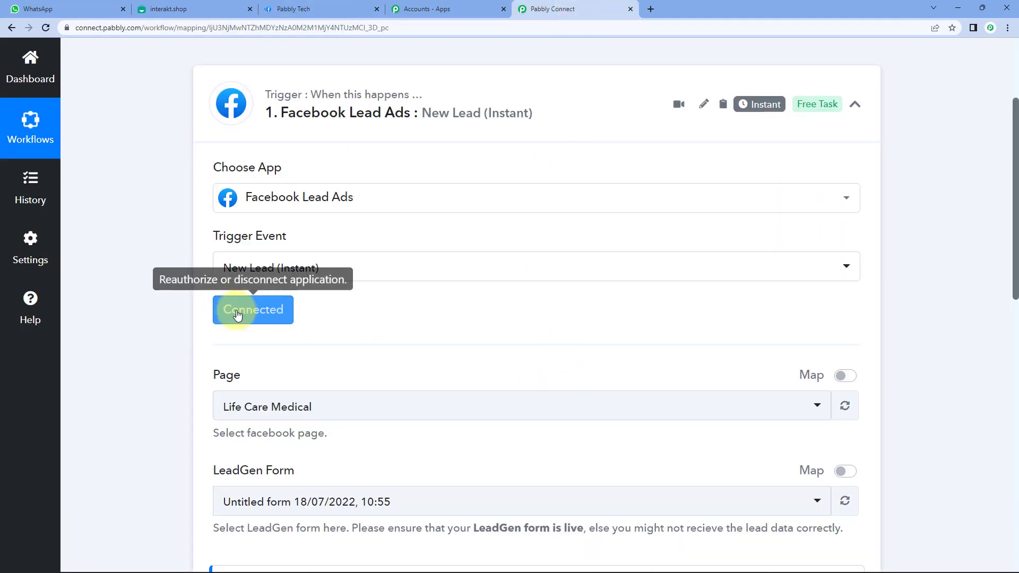
scroll(162, 193, "down", 4)
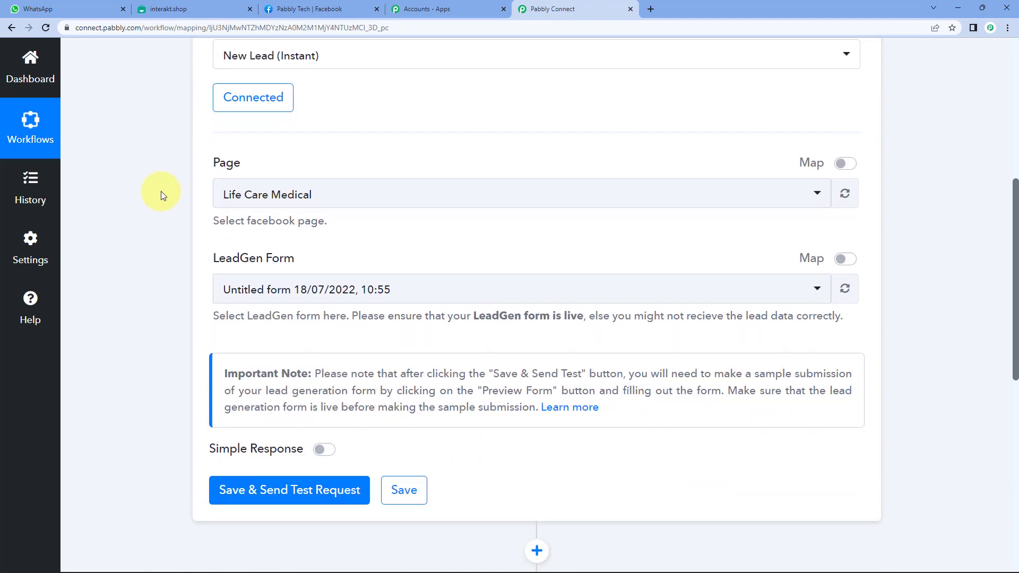
left_click_drag(209, 164, 302, 164)
left_click(327, 163)
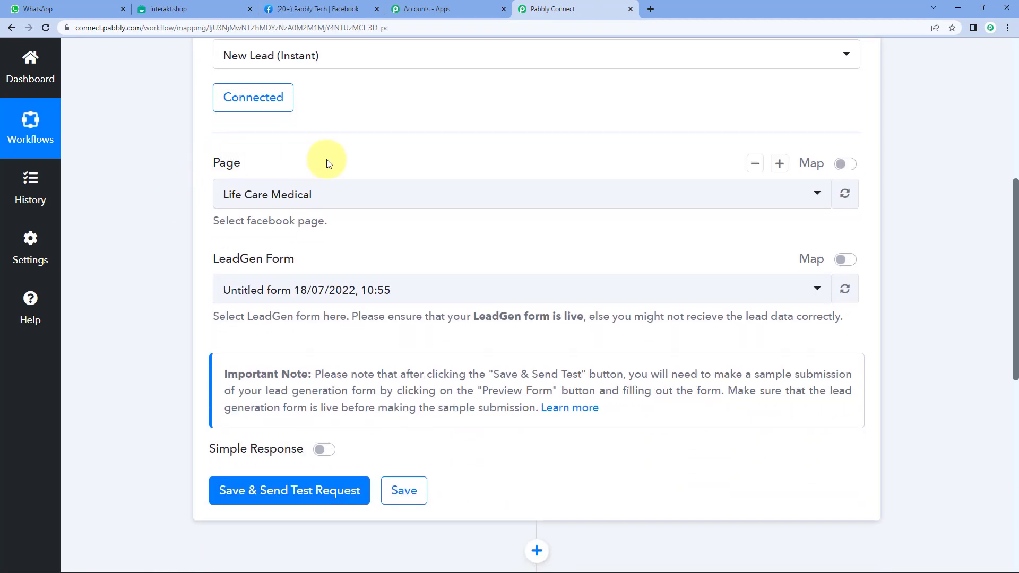
left_click(299, 198)
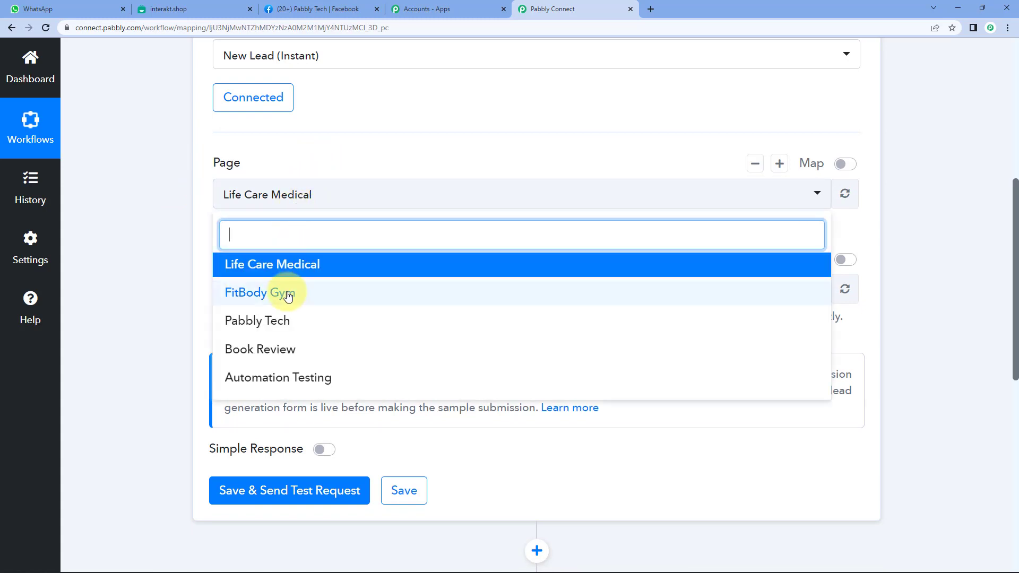
left_click(276, 321)
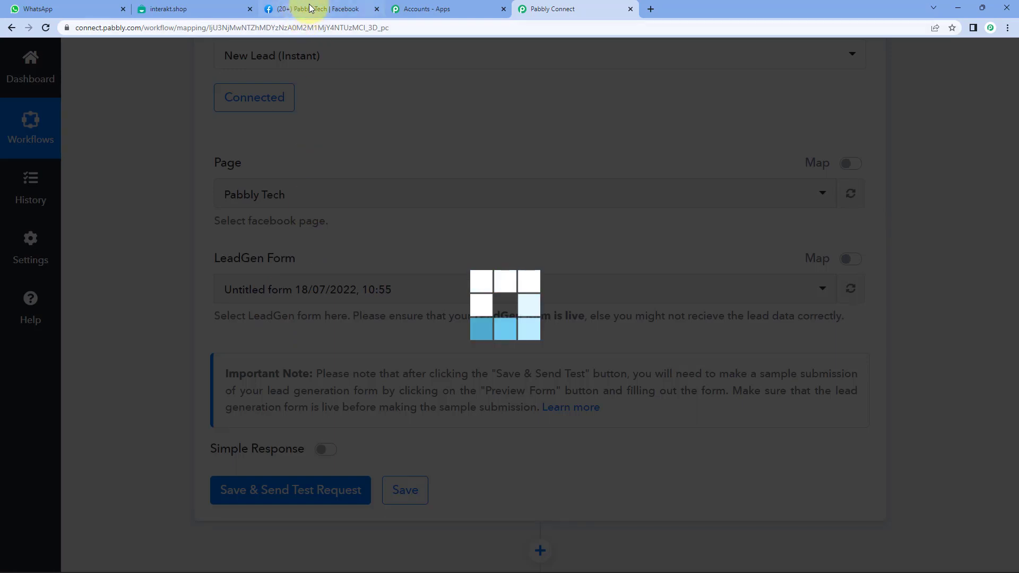
Choose Pabbly Integration as the trigger's LeadGen form.
left_click(300, 9)
scroll(405, 349, "down", 3)
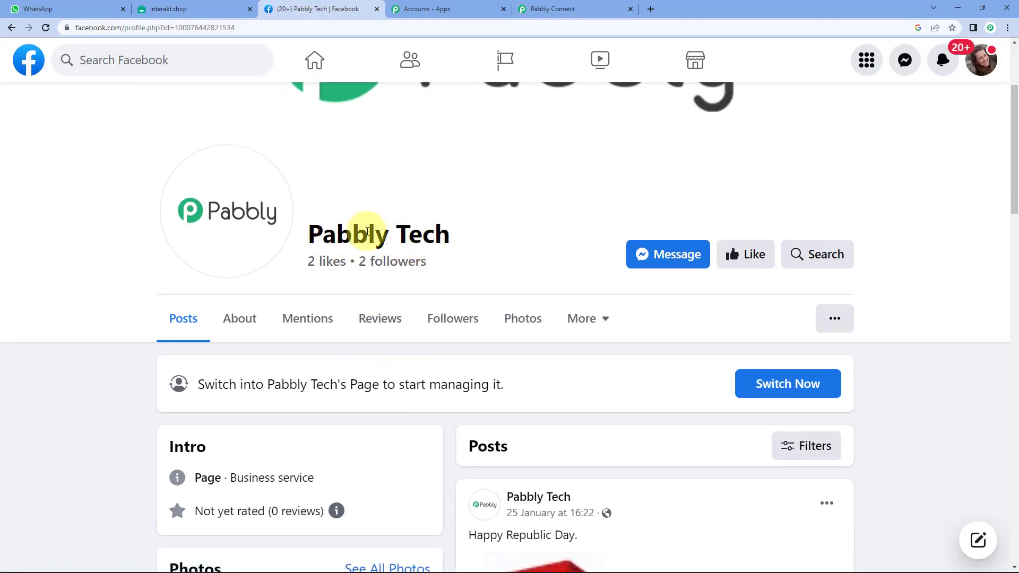
left_click(569, 9)
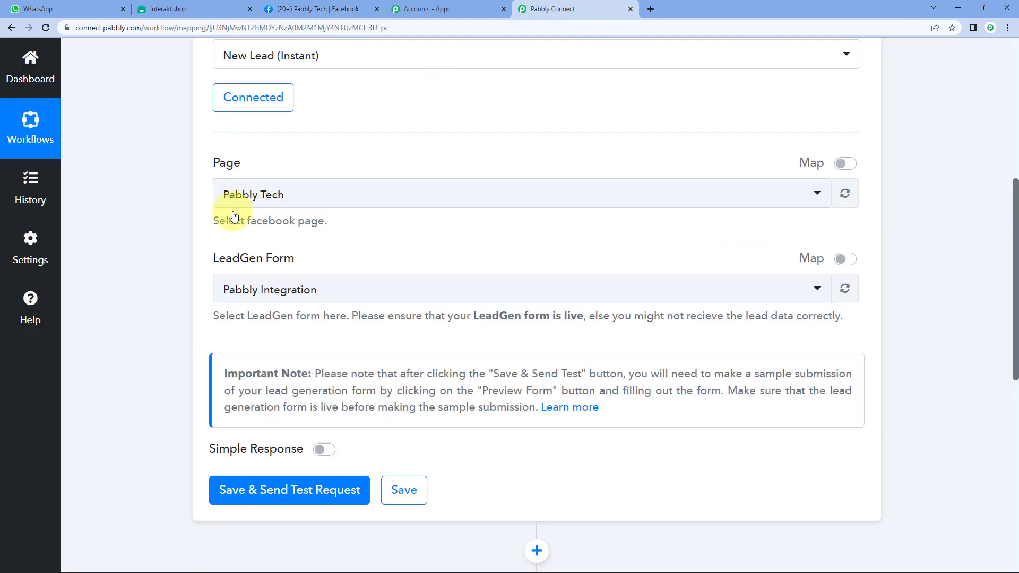
left_click(244, 291)
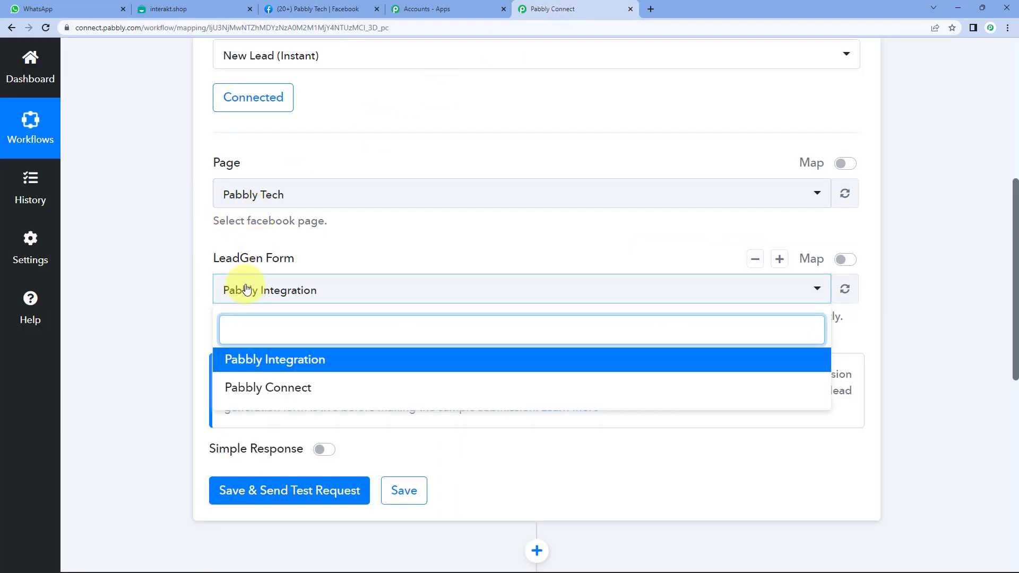
left_click(290, 366)
left_click(288, 290)
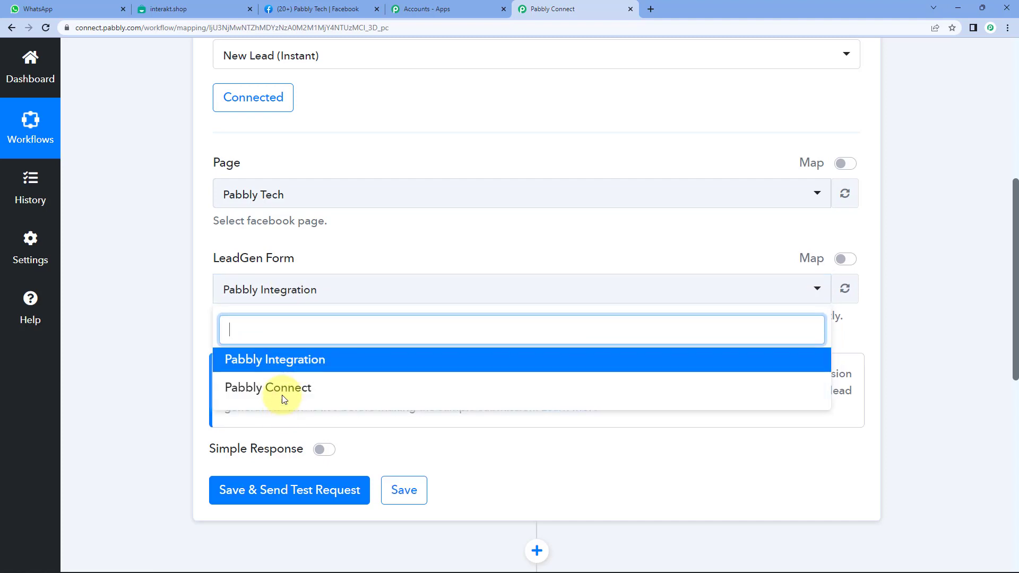
left_click(291, 362)
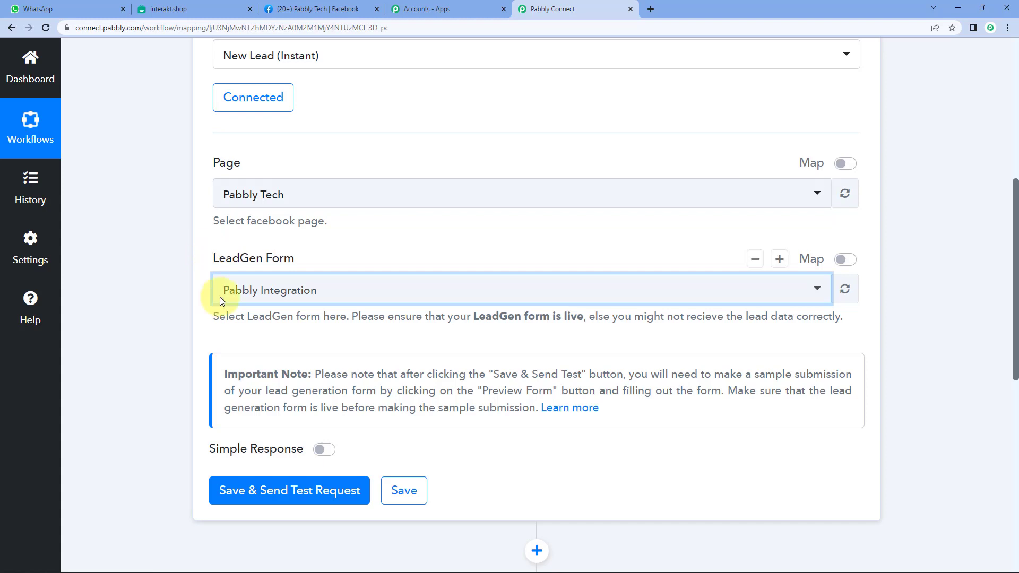
scroll(186, 275, "down", 2)
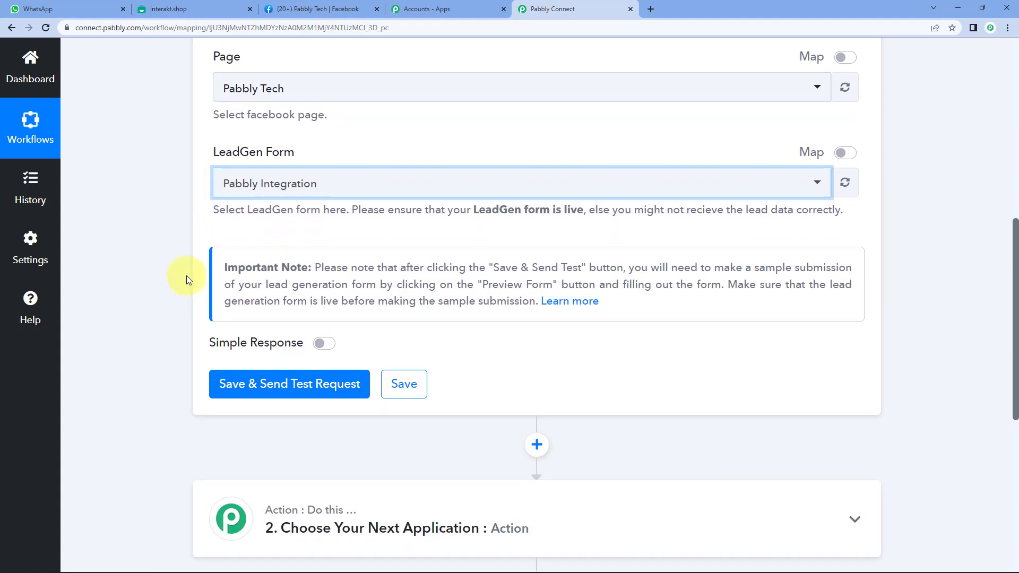
scroll(186, 275, "down", 1)
Save the trigger, send a test request, and open the Learn more help article.
left_click(273, 329)
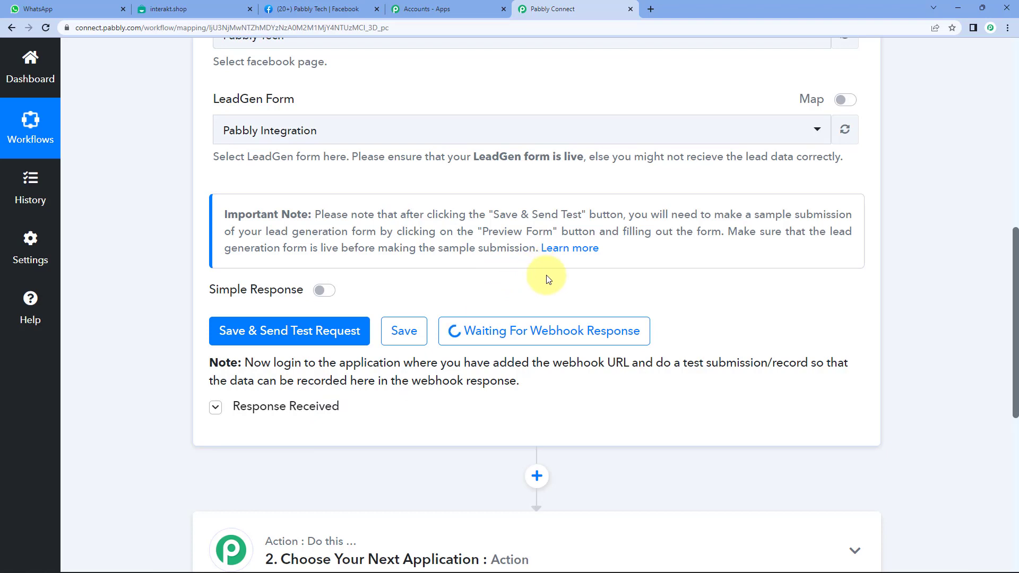
left_click(589, 250)
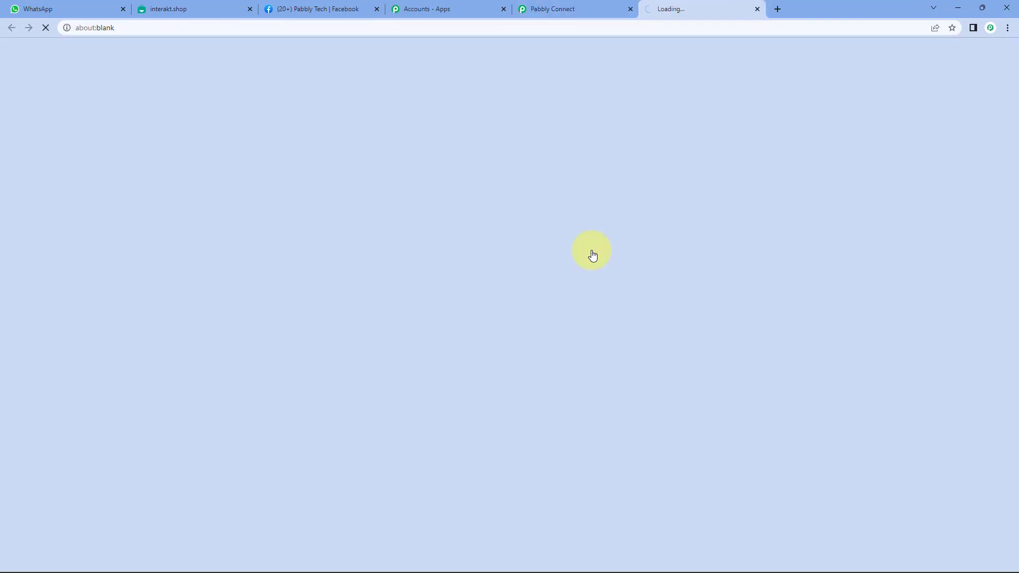
Read through the forum thread and follow the Facebook Lead Ads testing tool link.
scroll(263, 259, "down", 10)
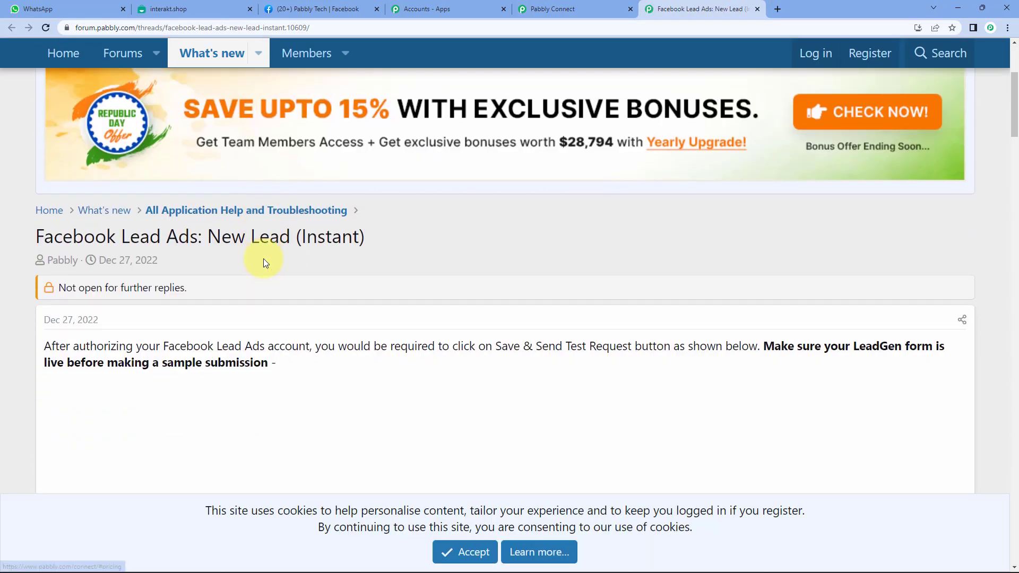
scroll(387, 308, "down", 6)
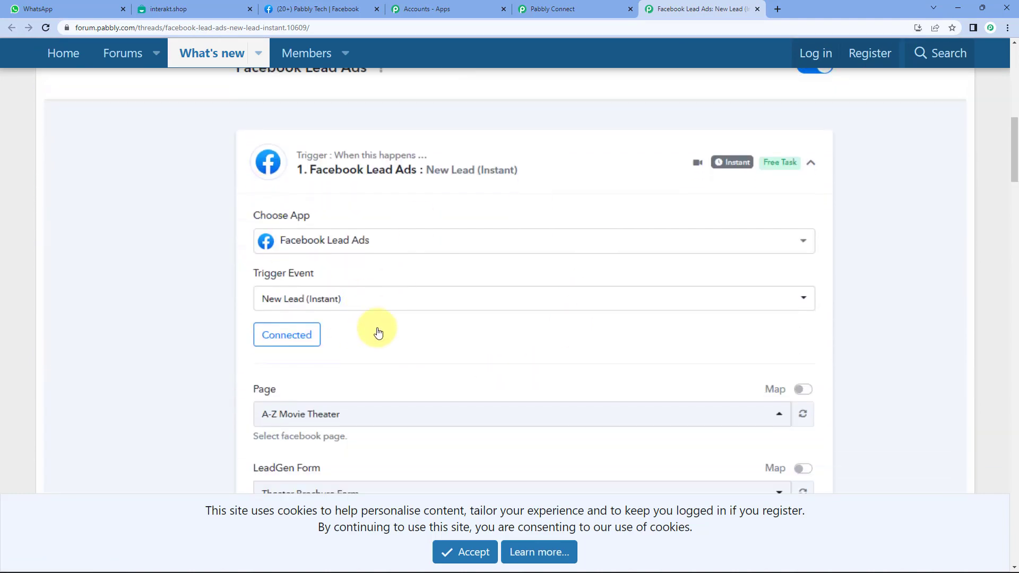
scroll(378, 373, "down", 12)
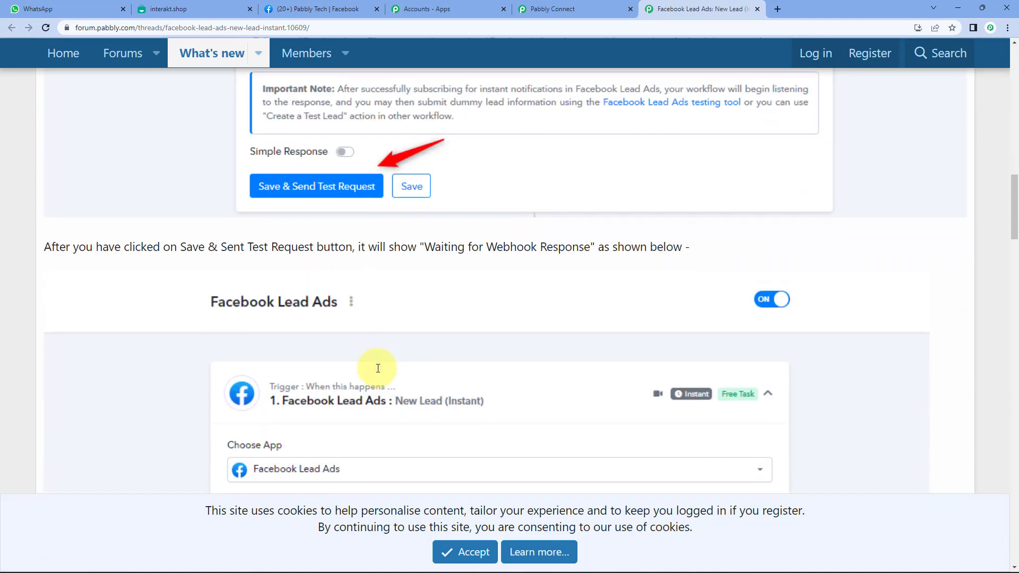
scroll(378, 372, "down", 7)
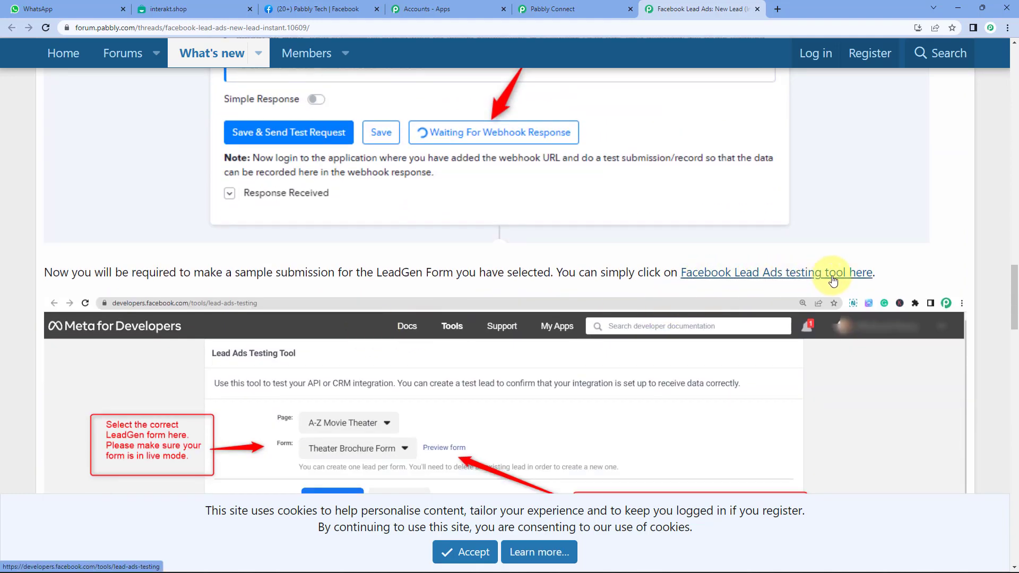
left_click(773, 274)
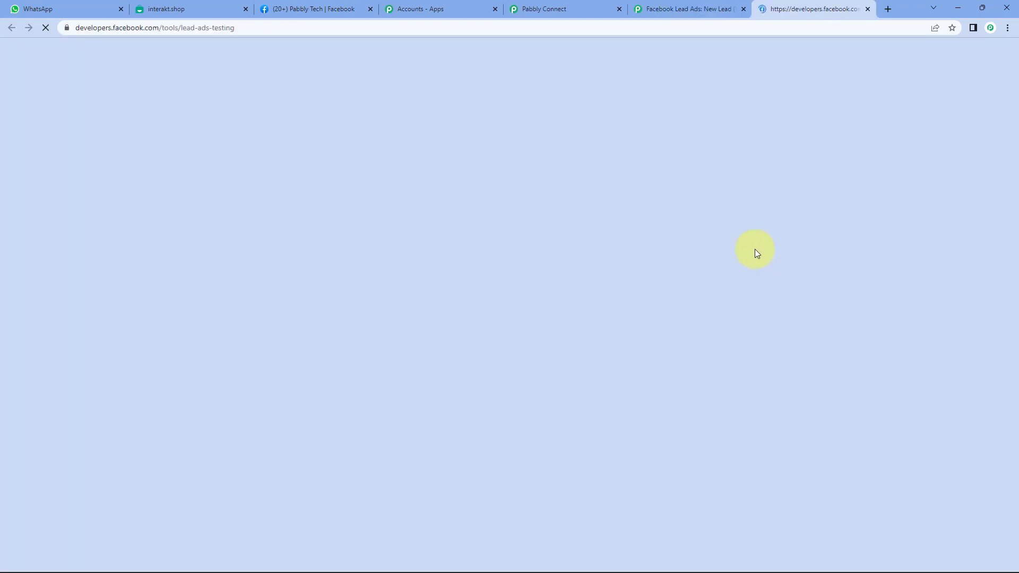
Close the forum tab and target the Pabbly Tech page and Pabbly Integration form.
left_click(744, 9)
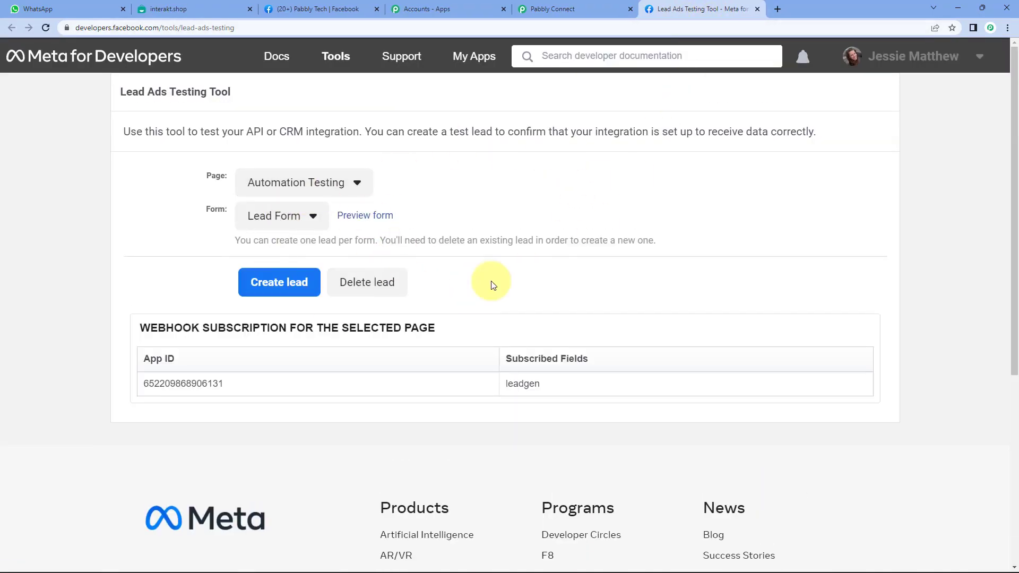
left_click(281, 183)
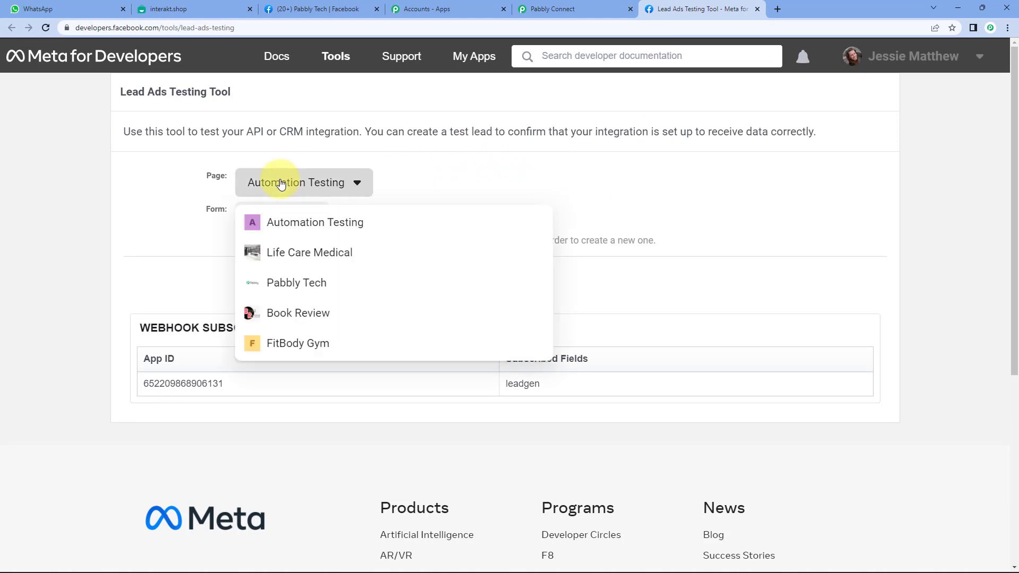
left_click(301, 284)
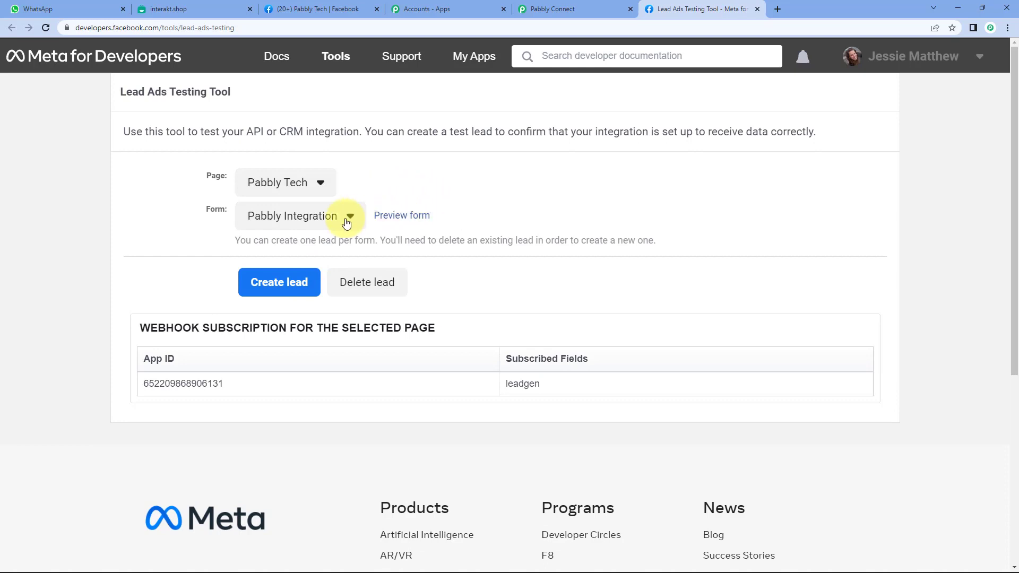
left_click(326, 217)
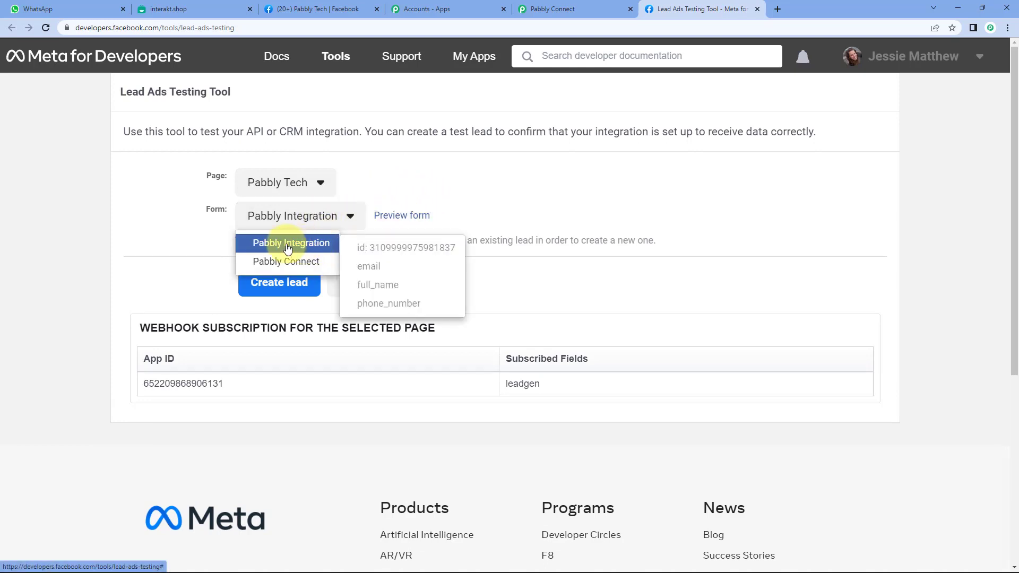
left_click(287, 248)
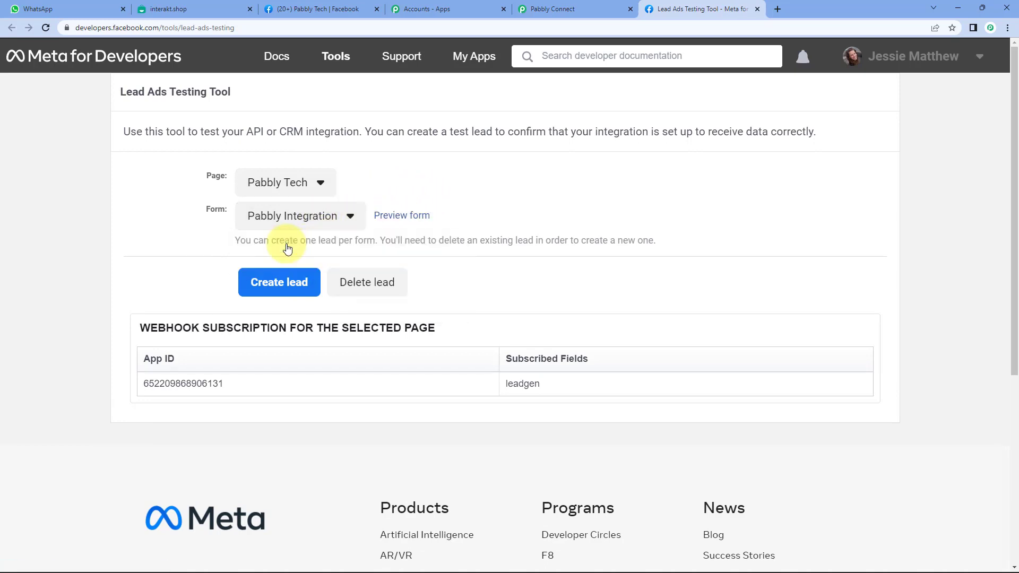
left_click(407, 218)
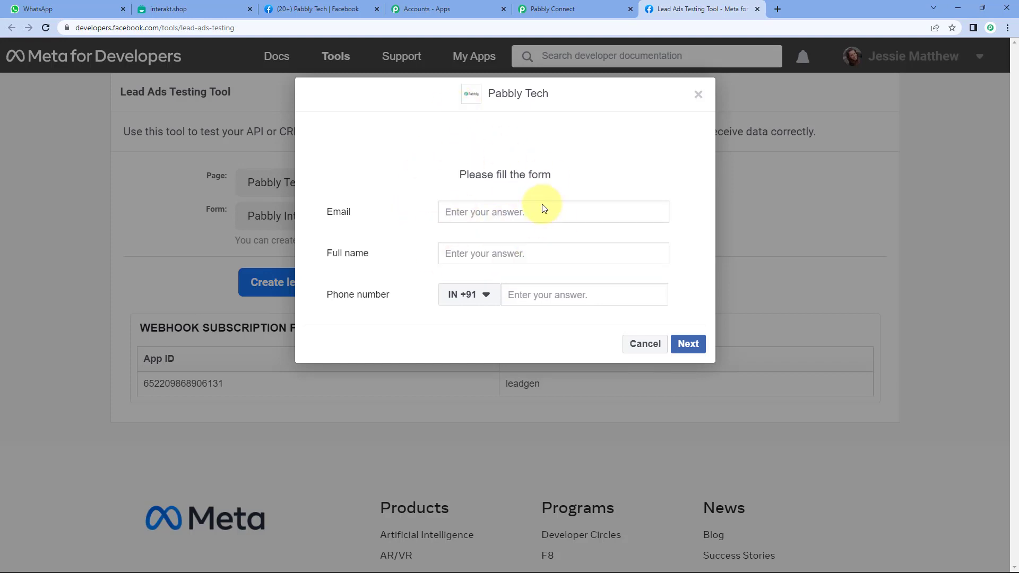
Review the Pabbly Tech form title and enter a sample email address.
left_click_drag(488, 92, 551, 93)
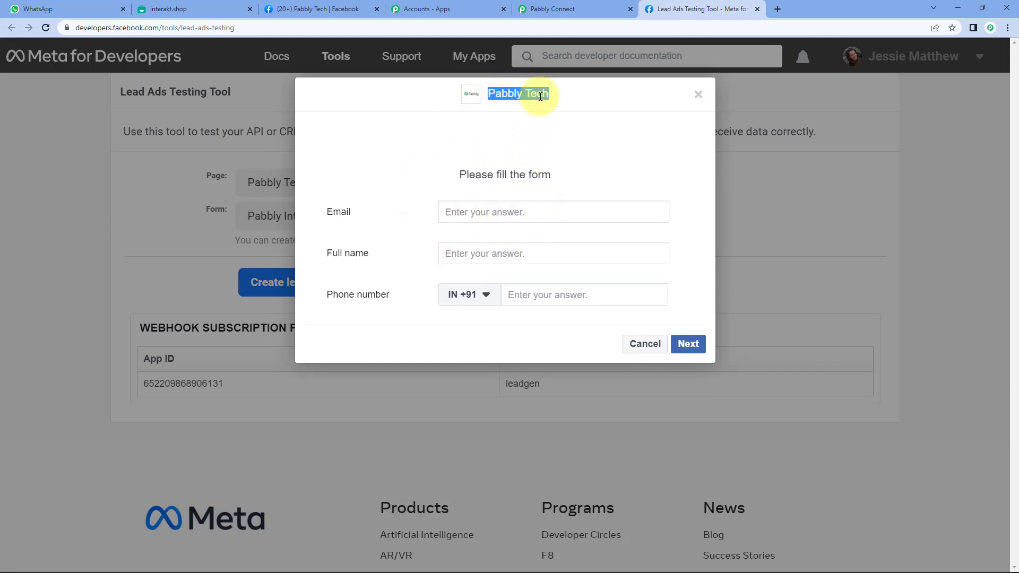
left_click(514, 166)
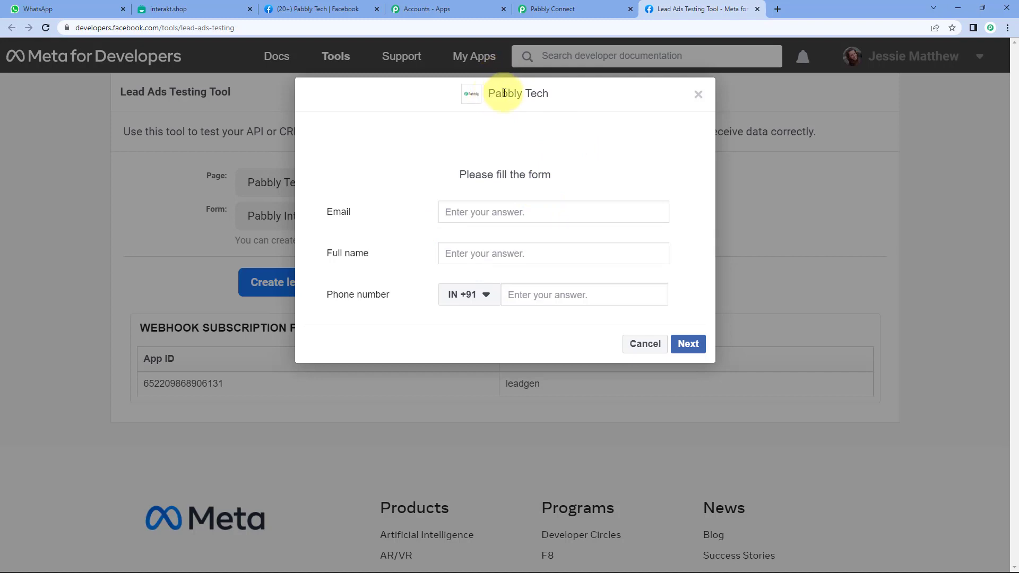
left_click_drag(488, 93, 553, 159)
left_click(564, 153)
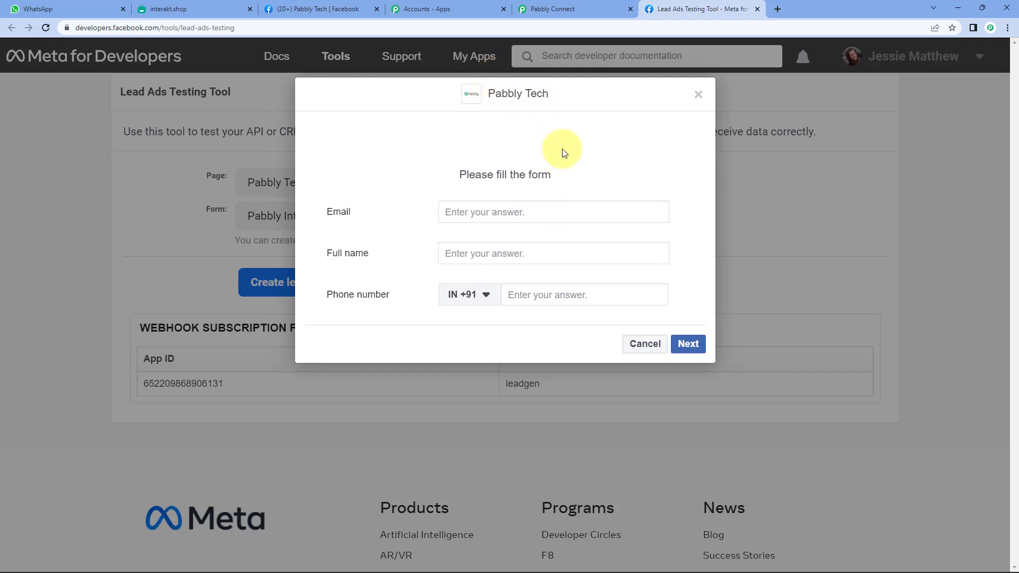
left_click(525, 213)
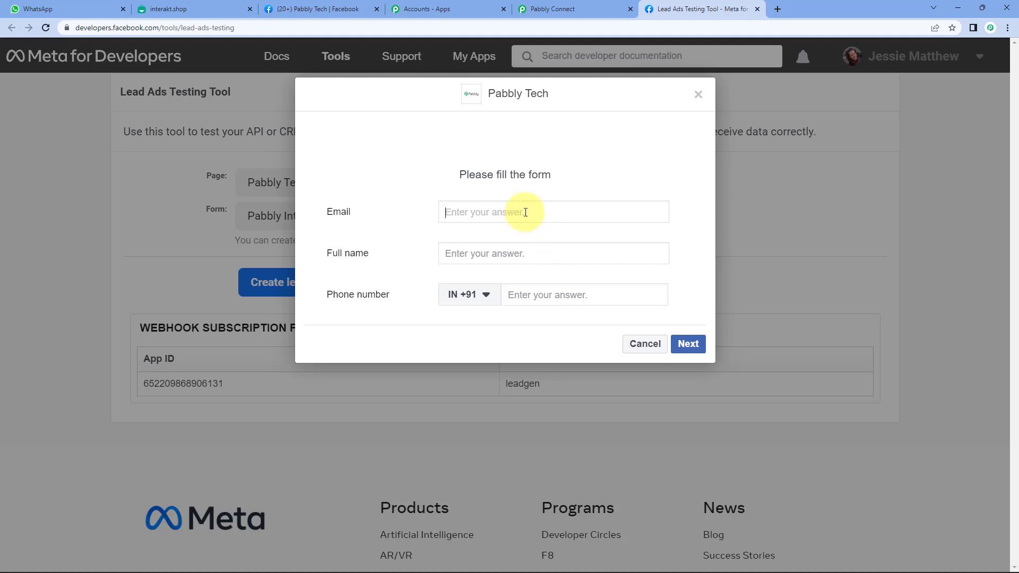
type("D")
key("BackSpace")
Fill in a sample full name and phone number, then submit the test lead.
left_click(490, 256)
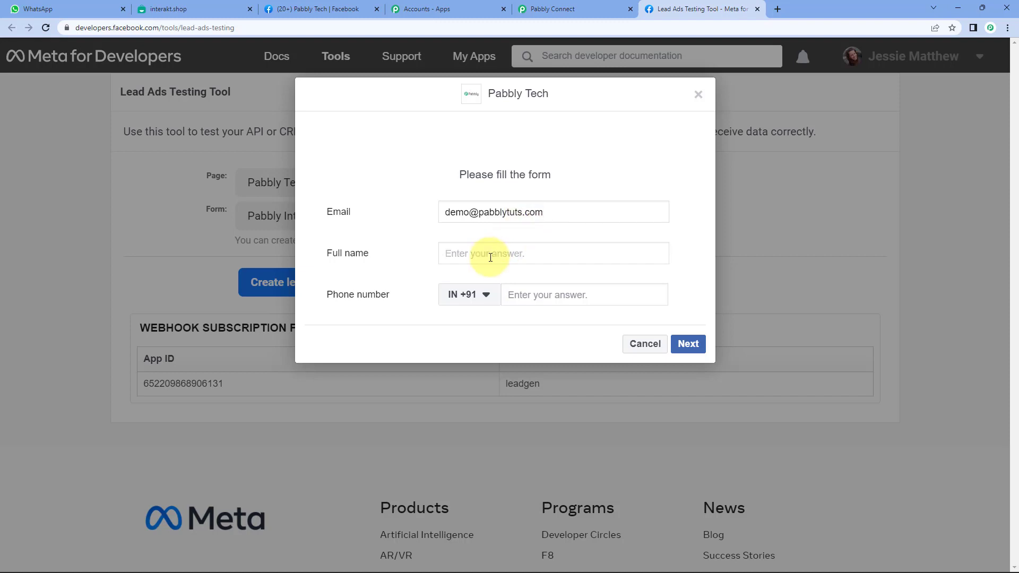
type("Demo Customer")
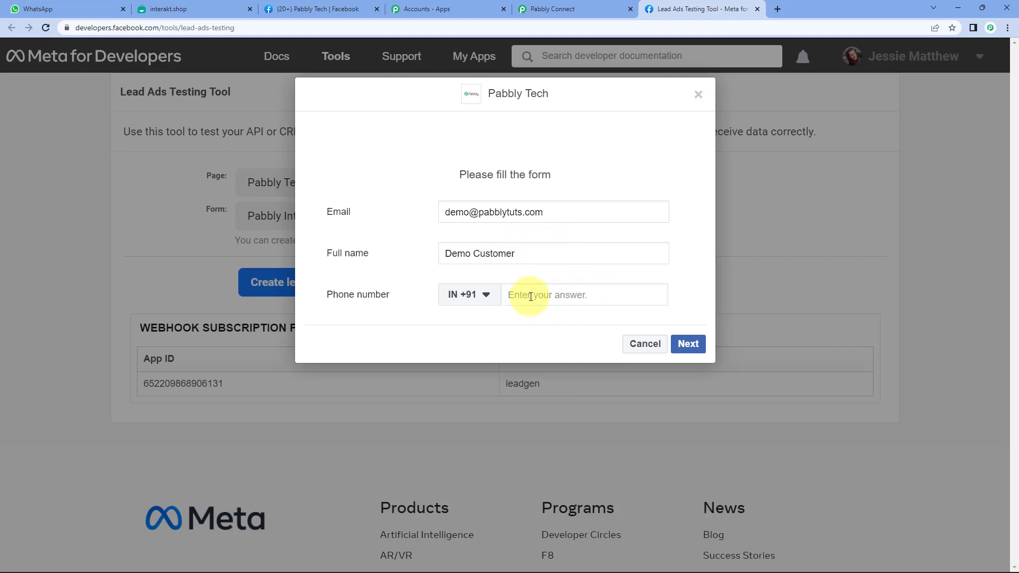
left_click(530, 296)
type("91111 11111")
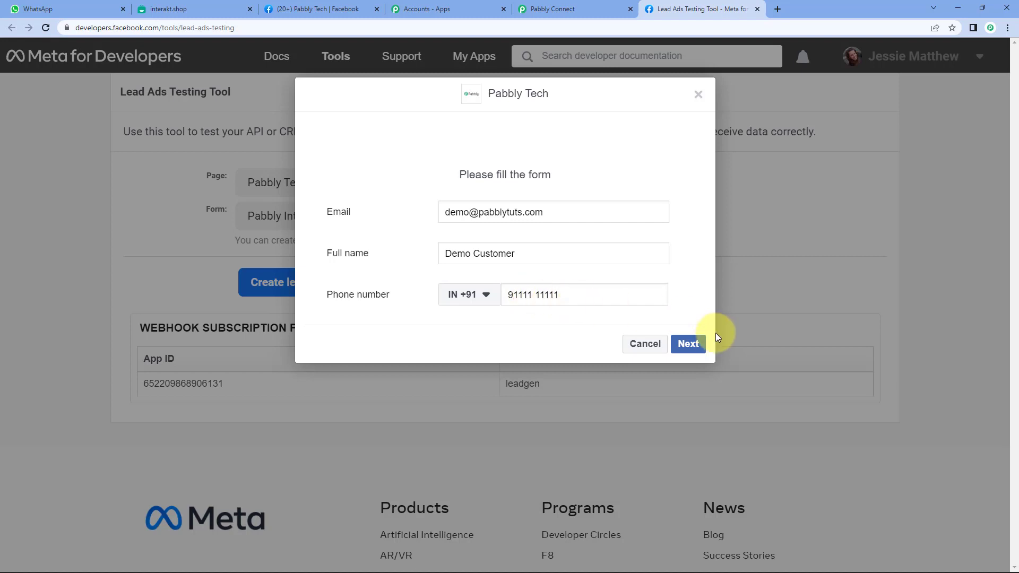
left_click(692, 343)
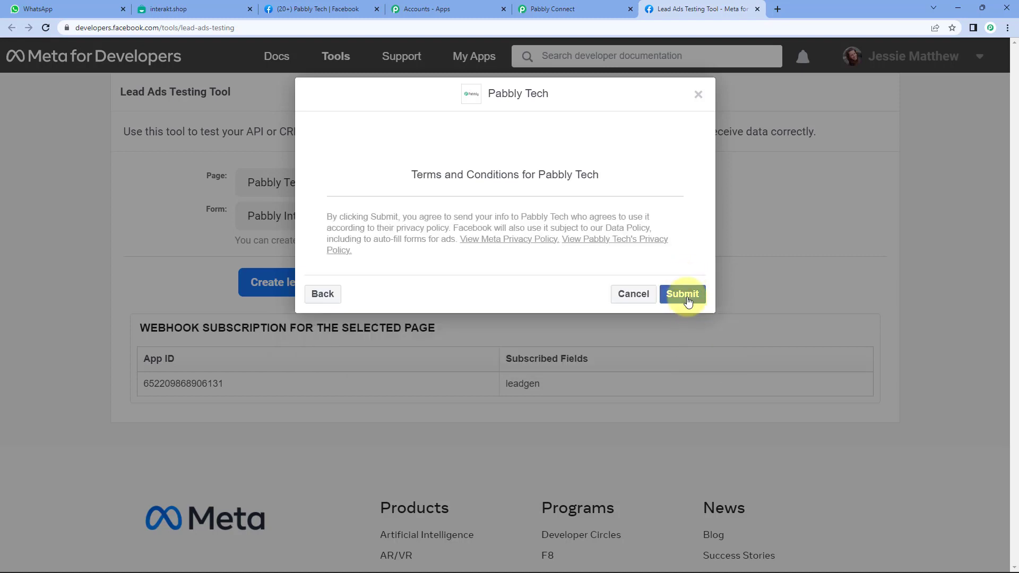
left_click(683, 293)
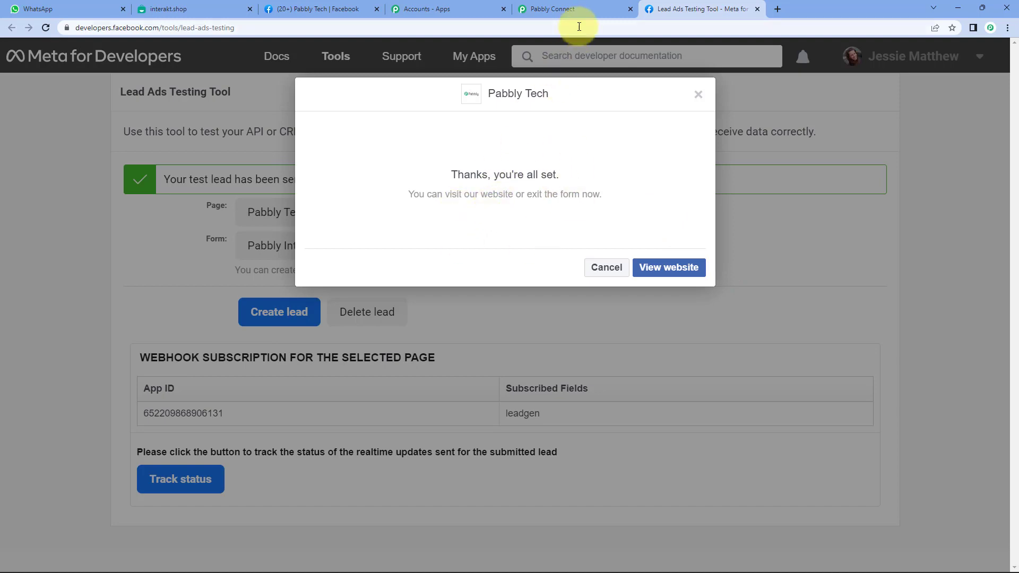
left_click(573, 9)
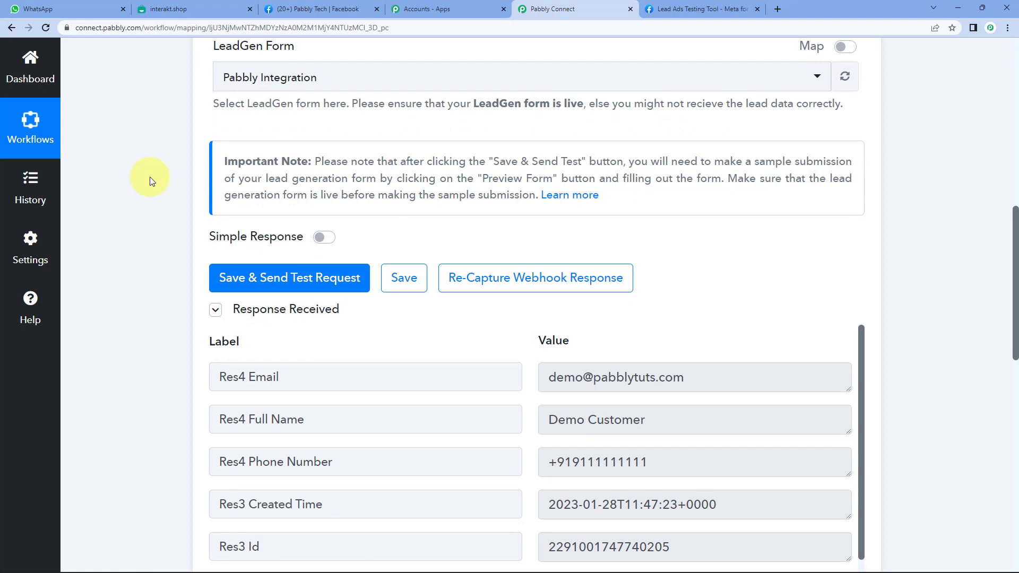
Inspect the received Email, Full Name and Phone Number values in the trigger response.
scroll(150, 180, "down", 4)
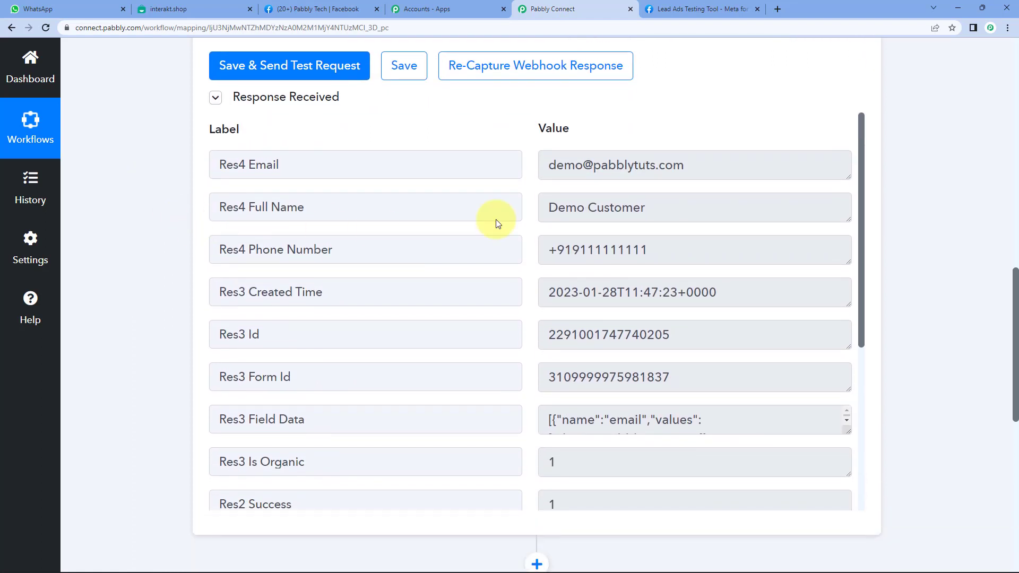
triple_click(617, 165)
triple_click(580, 207)
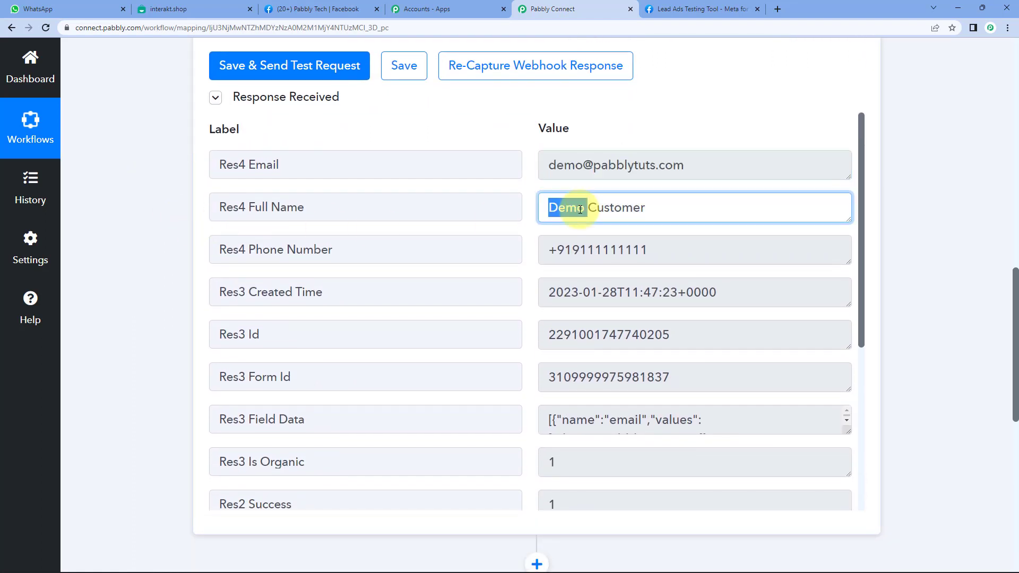
double_click(589, 250)
scroll(609, 292, "down", 2)
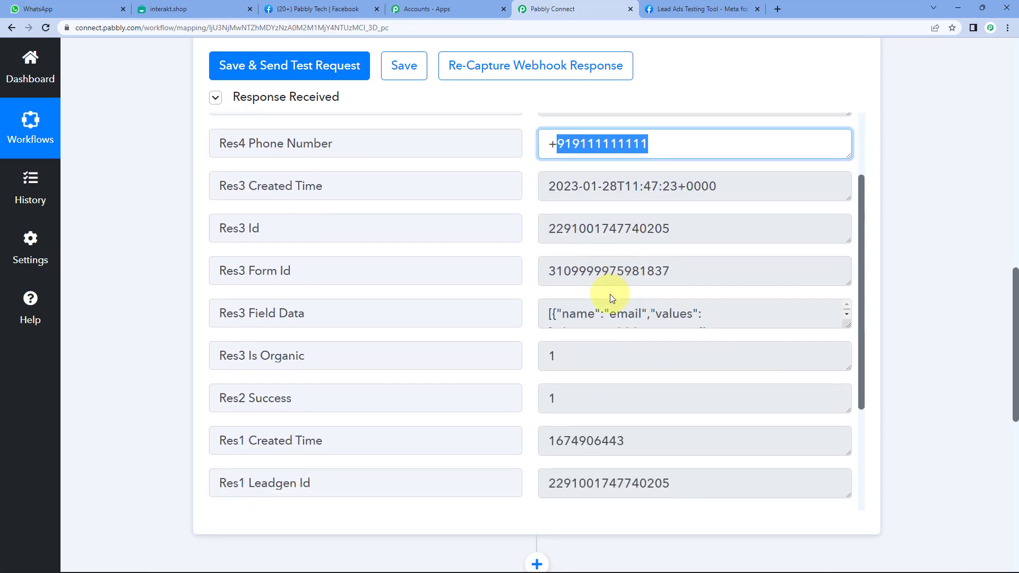
scroll(611, 300, "up", 2)
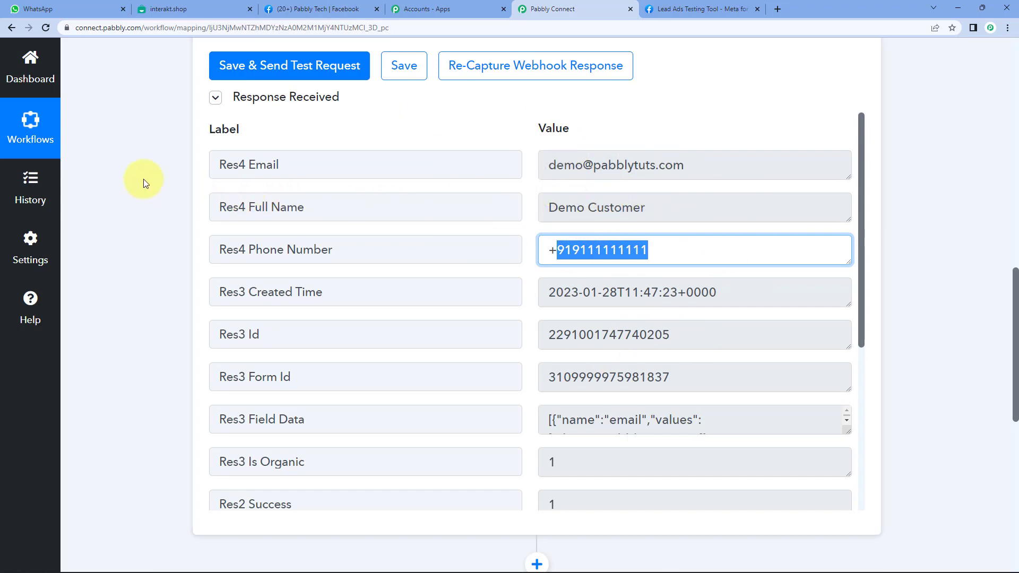
triple_click(596, 207)
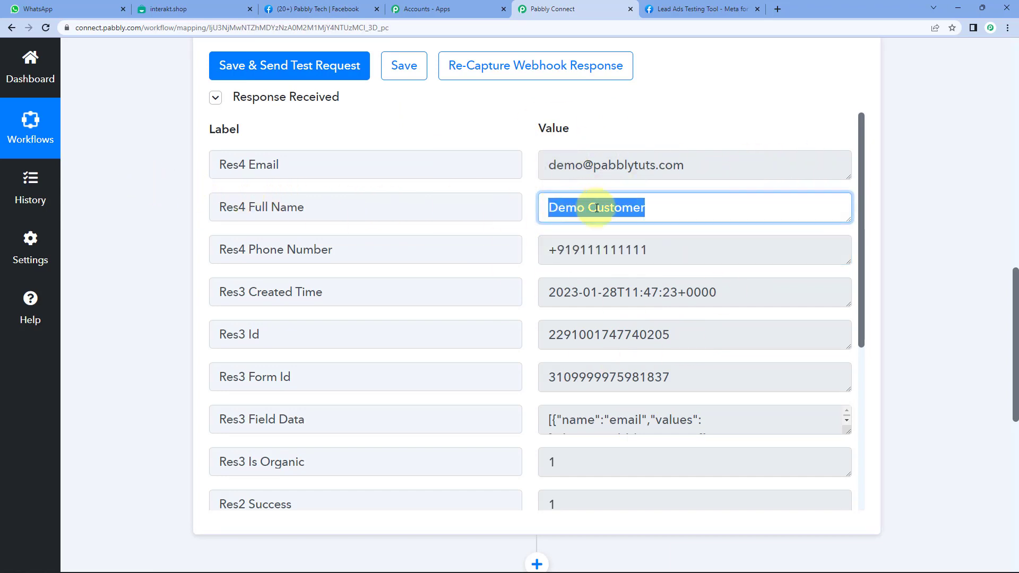
left_click(643, 207)
triple_click(644, 250)
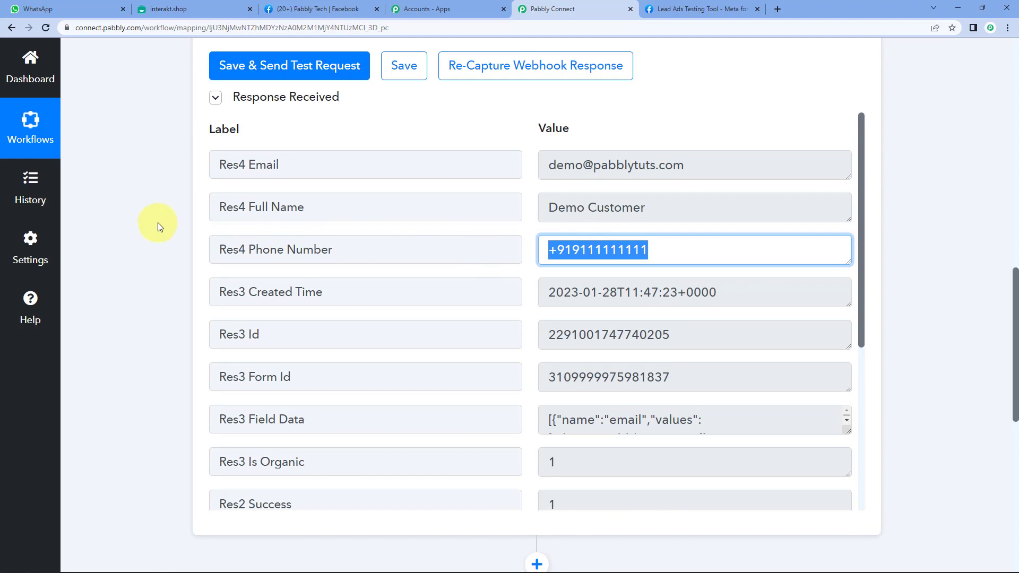
scroll(157, 222, "down", 9)
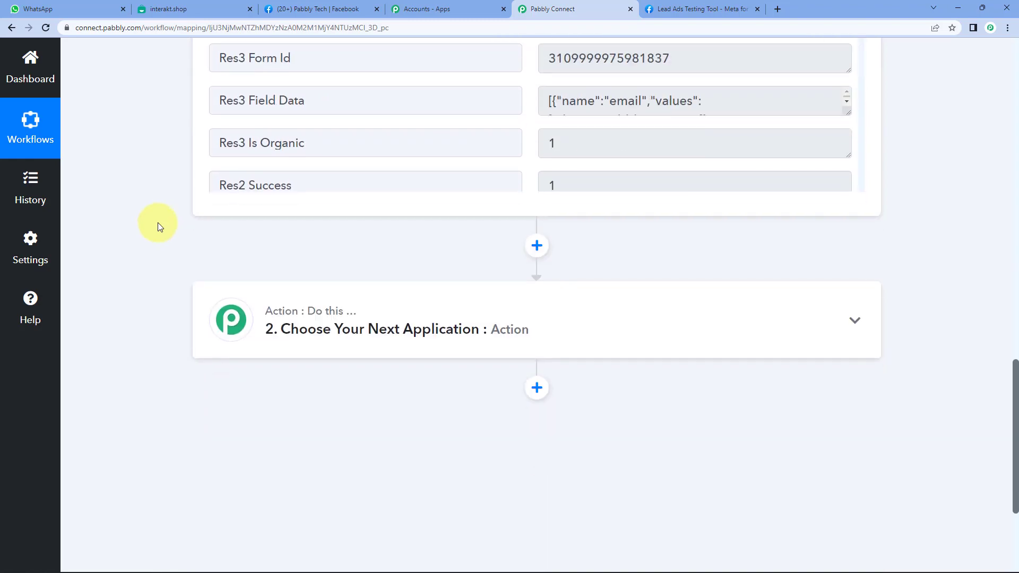
Set the action to Interakt's Send WhatsApp Template Message and begin connecting an account.
left_click(313, 171)
left_click(266, 260)
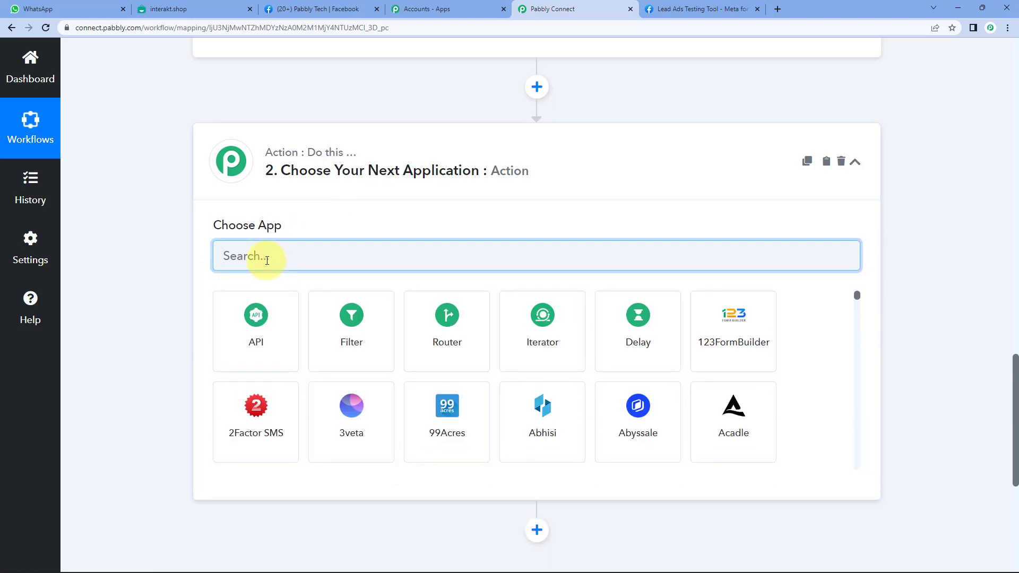
type("inter")
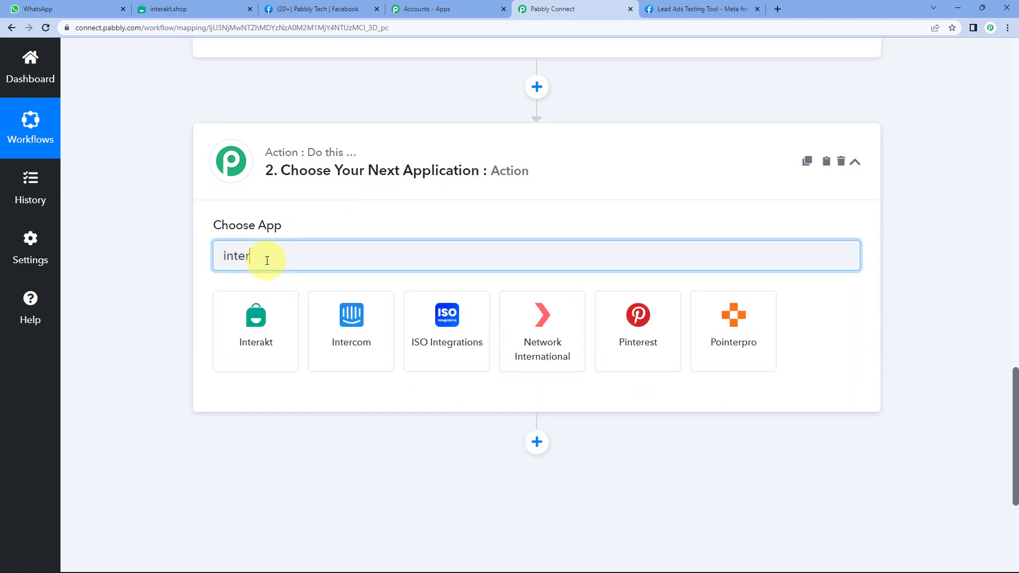
left_click(255, 308)
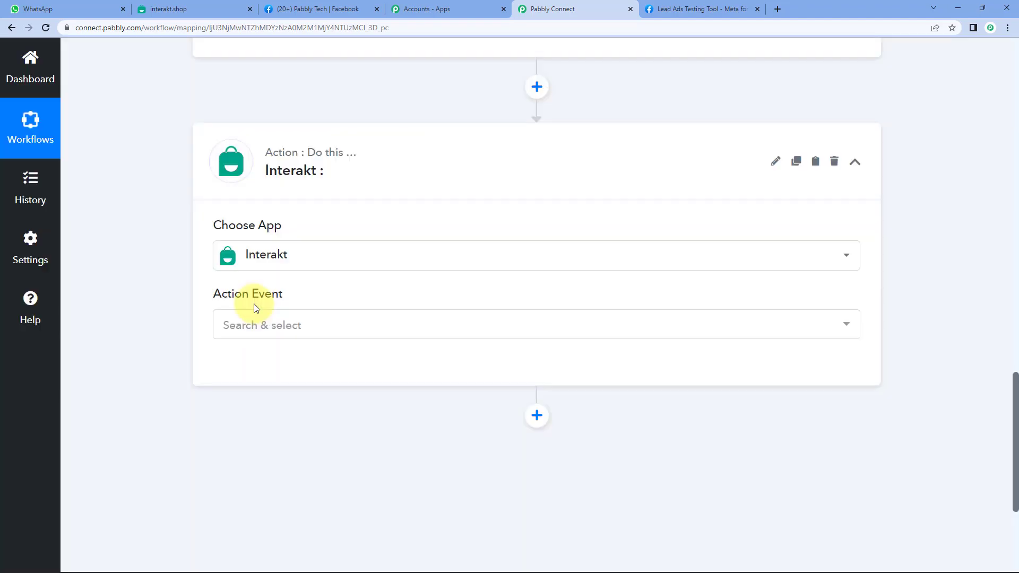
left_click(241, 332)
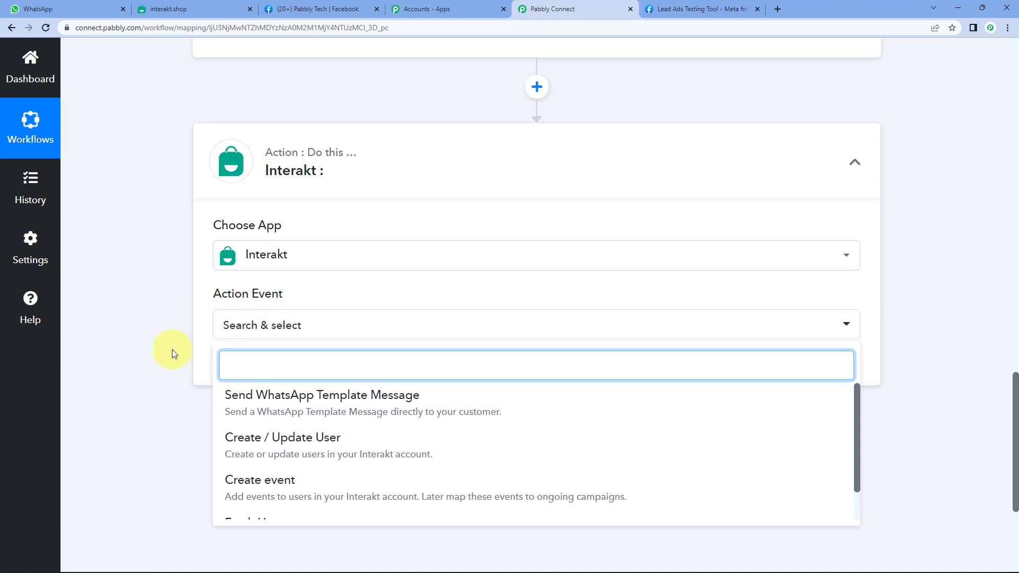
left_click(290, 408)
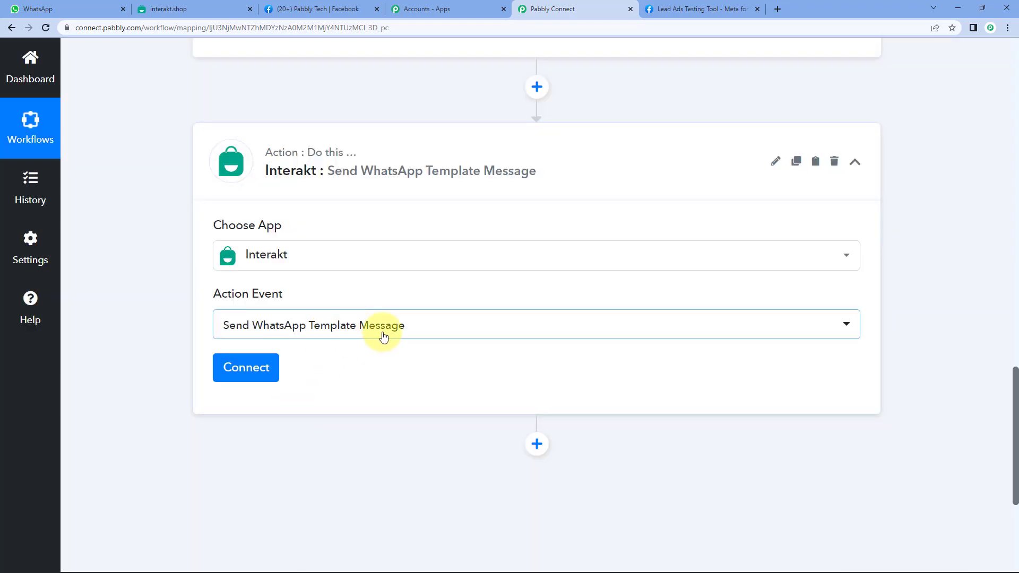
left_click(252, 371)
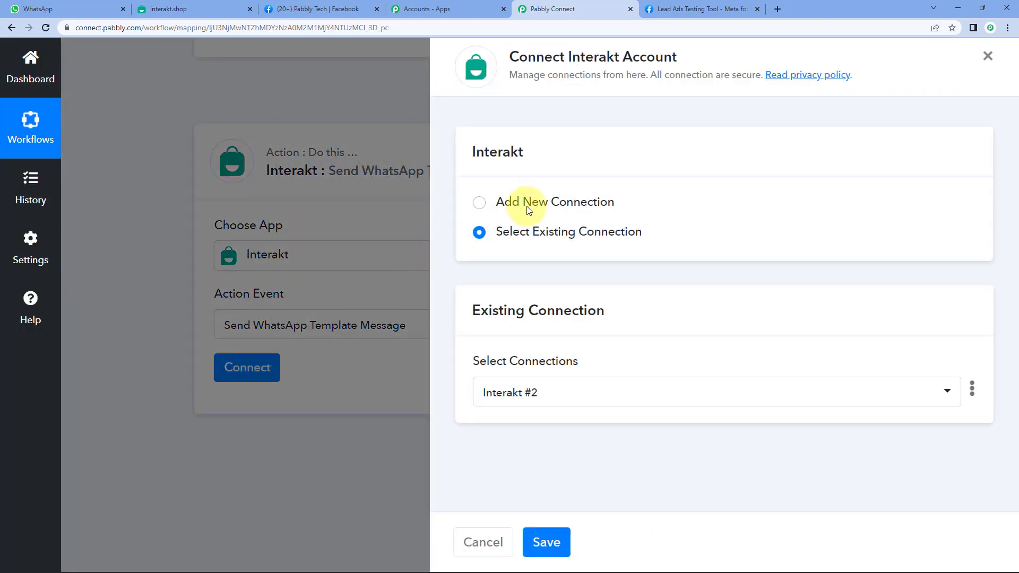
Start a new Interakt connection (Interakt #3) and open Interakt's Developer Settings for its secret key.
left_click(525, 205)
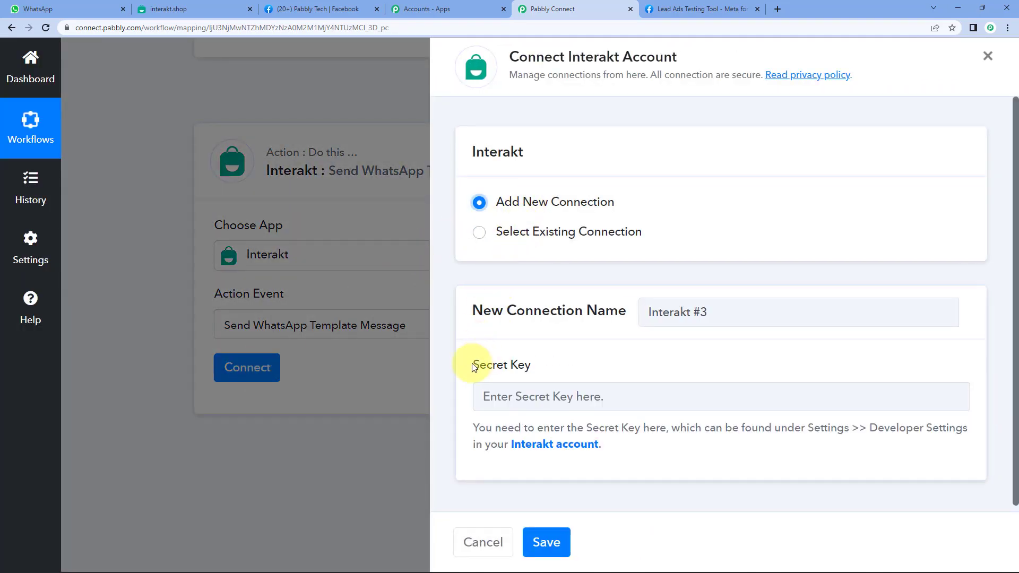
left_click_drag(472, 363, 591, 361)
left_click(592, 365)
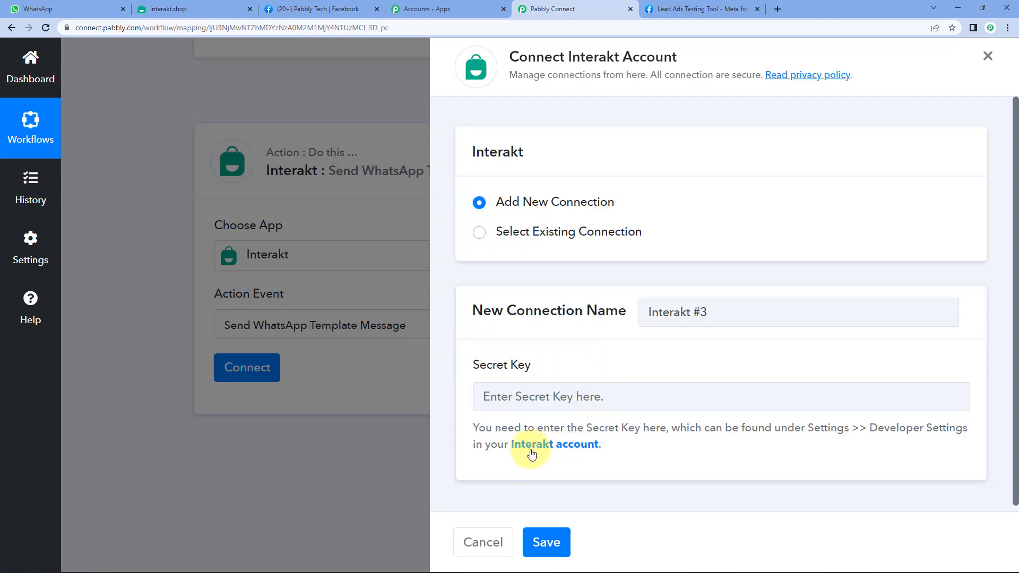
left_click(583, 446)
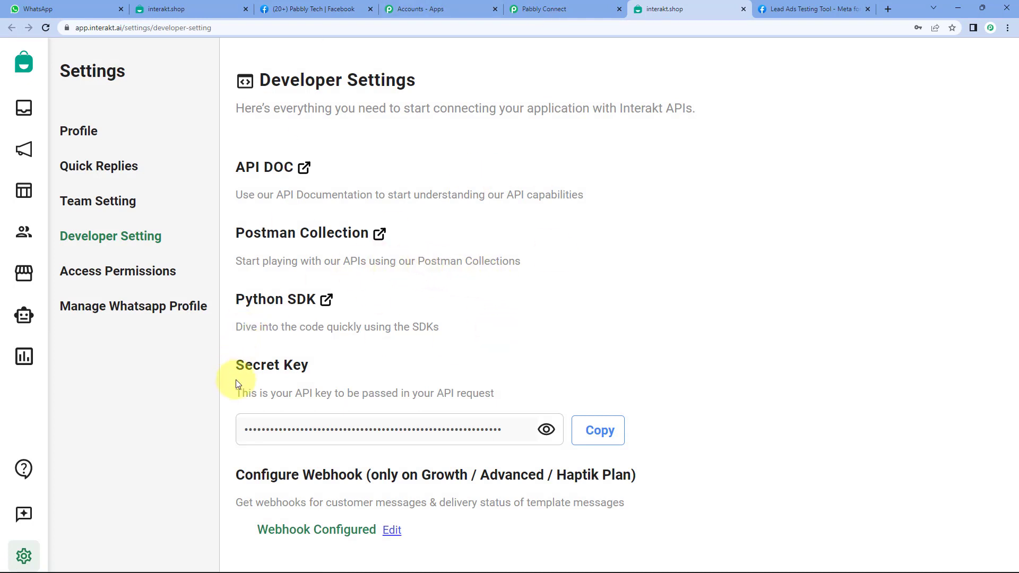
Copy the Secret Key from Interakt's Developer Settings and go back to Pabbly Connect.
left_click_drag(239, 366, 346, 369)
left_click(610, 375)
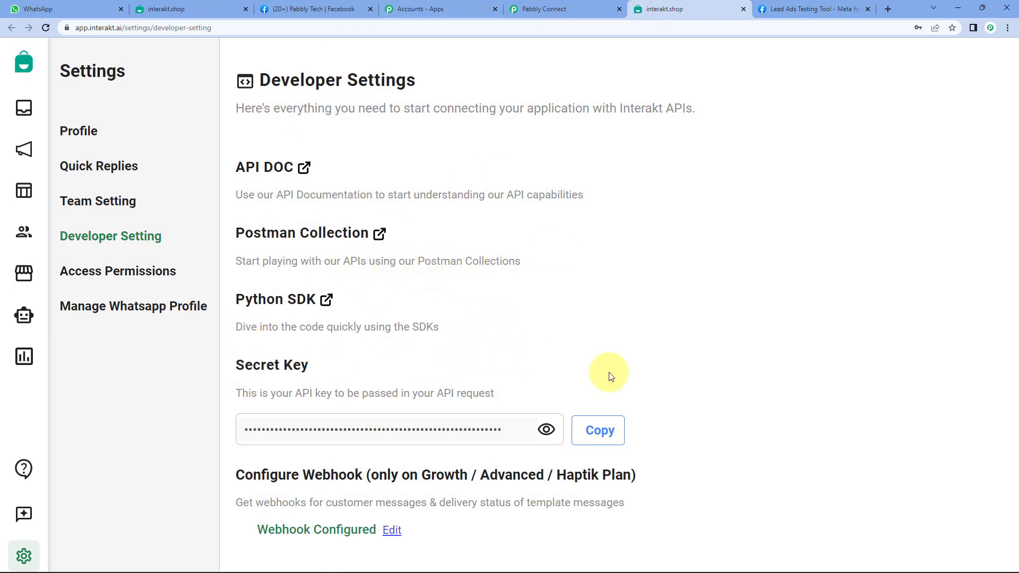
left_click(610, 434)
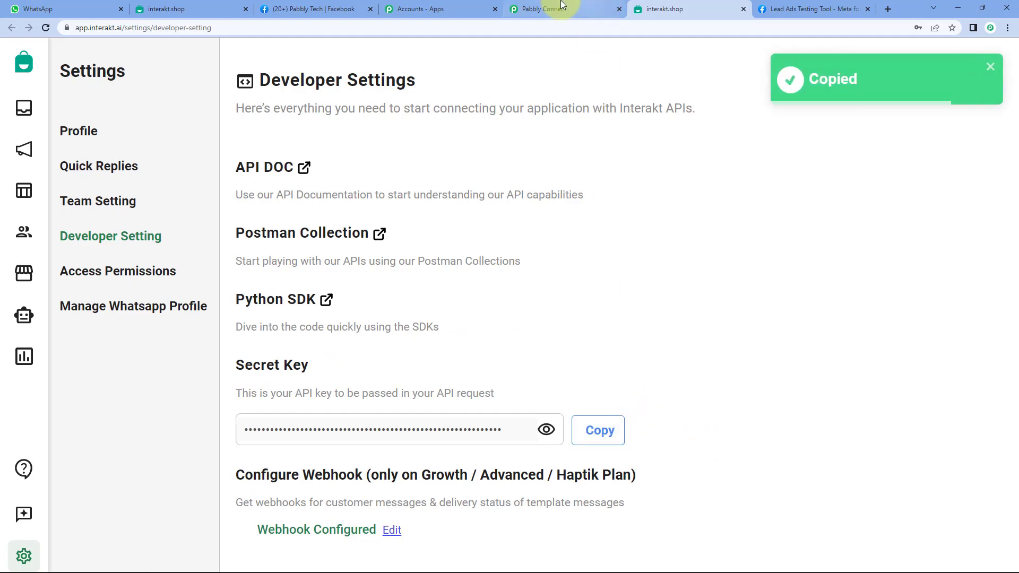
left_click(557, 9)
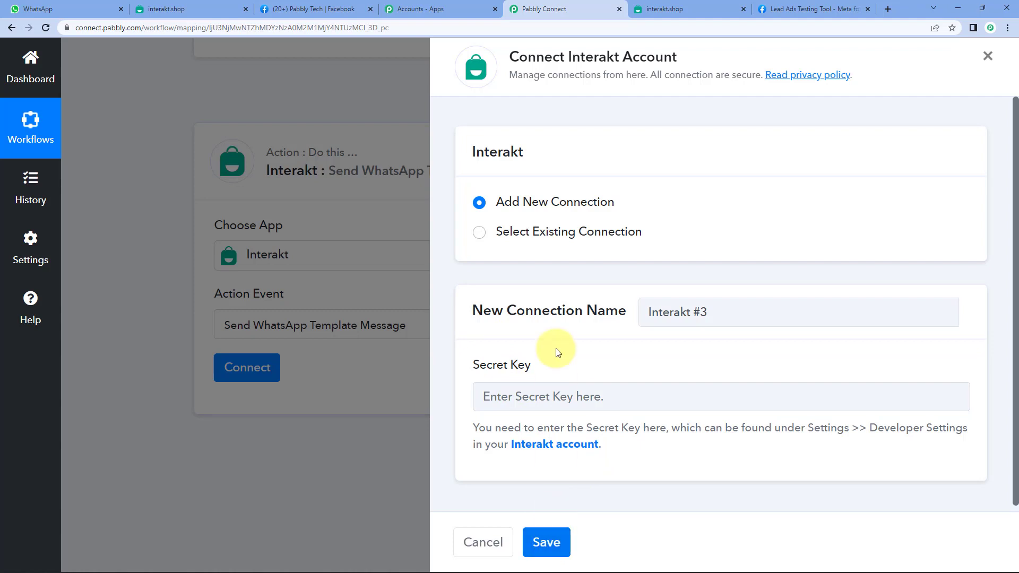
Reuse the existing Interakt #2 connection, save it, and bring up the Full Phone Number field.
left_click(522, 236)
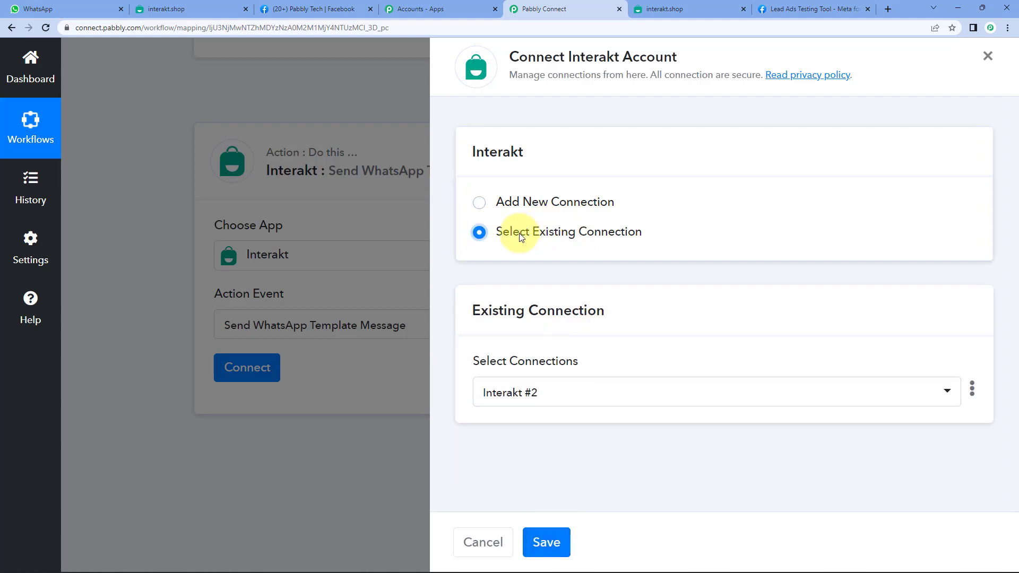
left_click(546, 541)
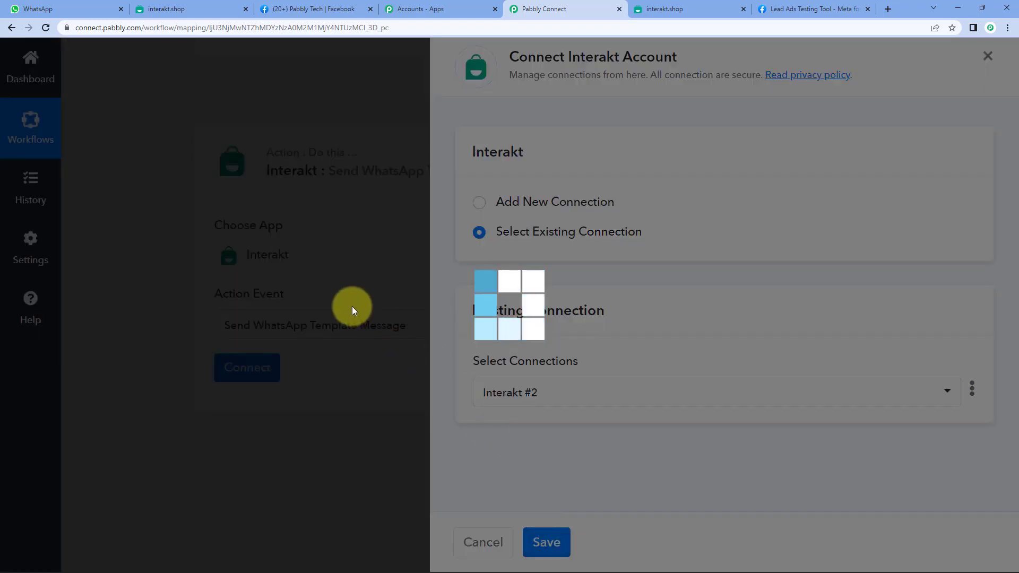
scroll(372, 239, "down", 2)
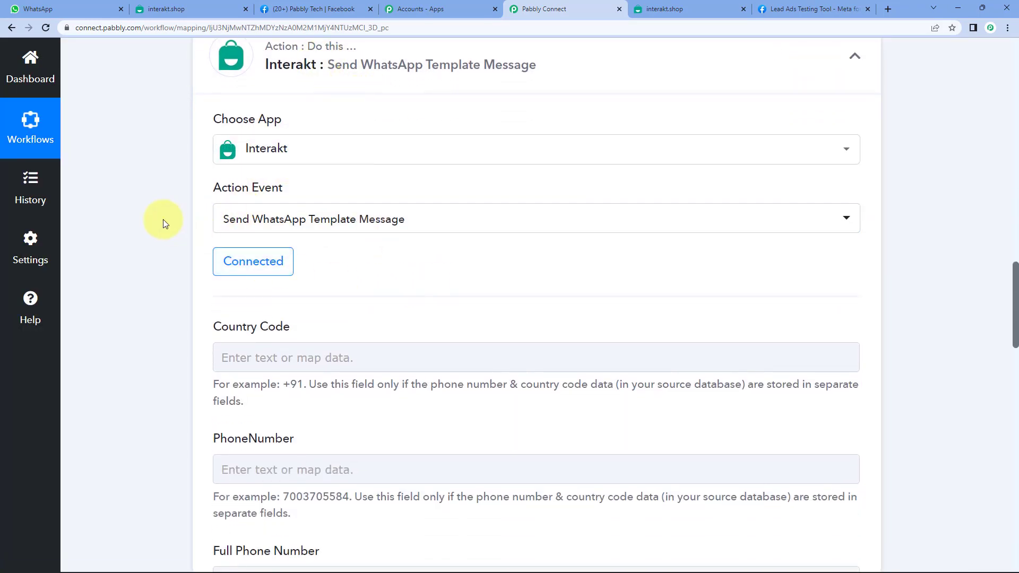
scroll(163, 223, "down", 3)
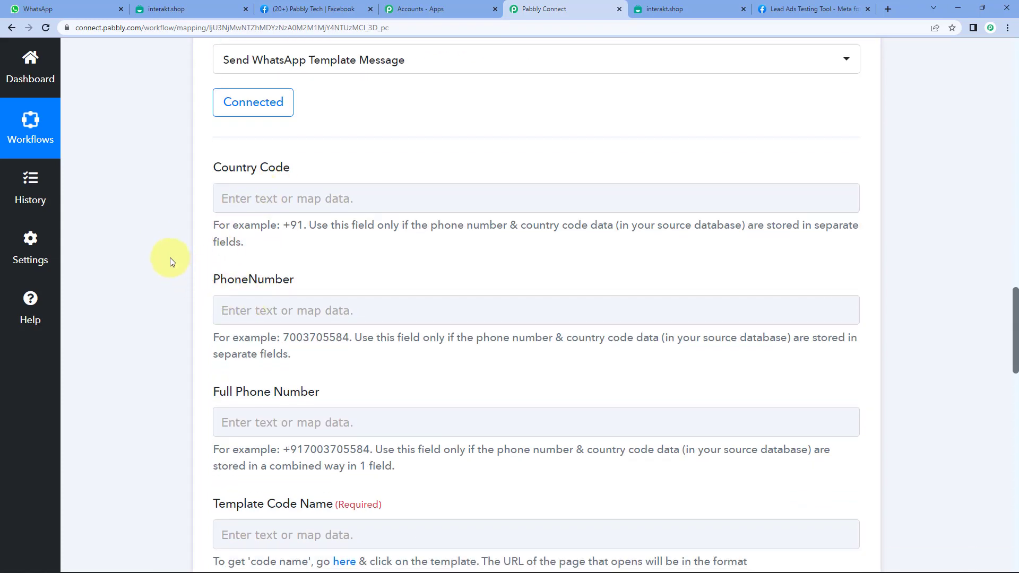
scroll(159, 223, "down", 5)
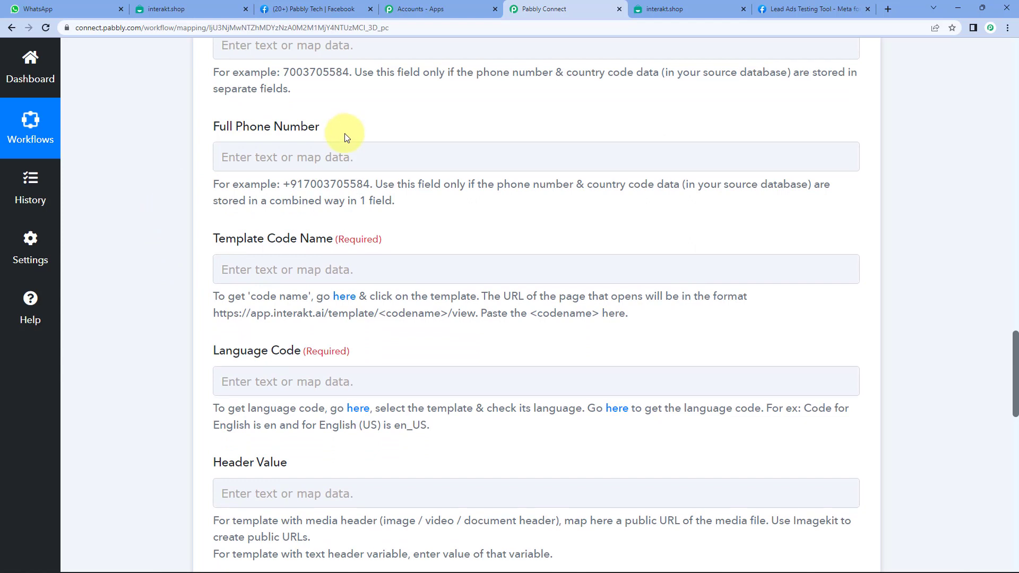
left_click_drag(285, 184, 372, 184)
left_click_drag(283, 184, 372, 182)
left_click(362, 179)
left_click(363, 167)
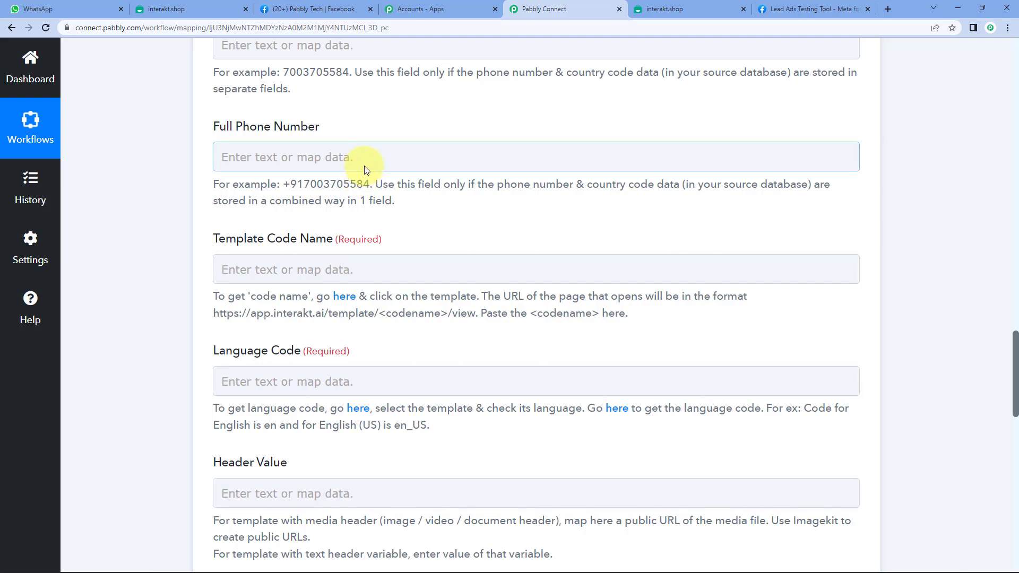
scroll(338, 146, "up", 9)
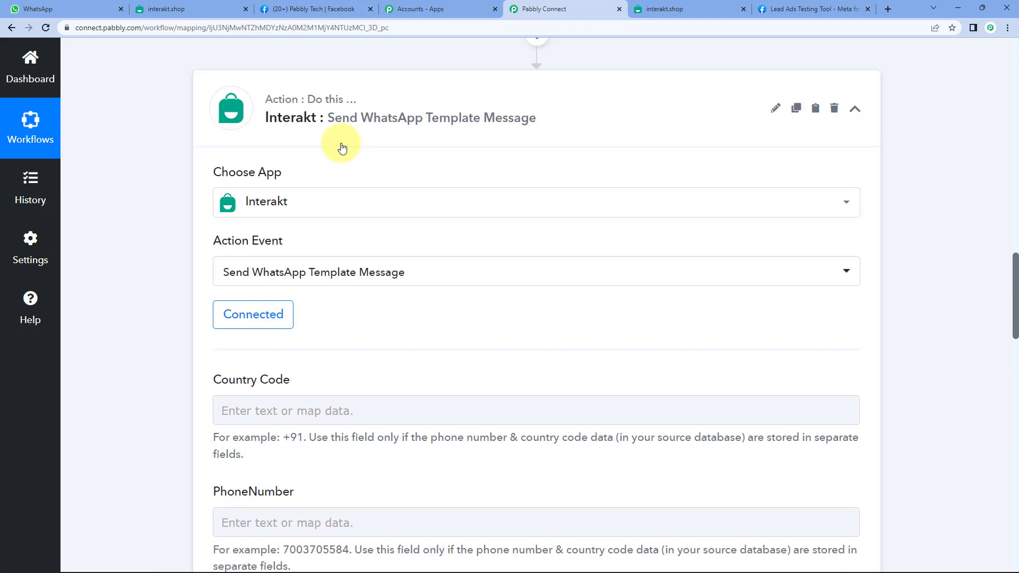
scroll(342, 149, "up", 10)
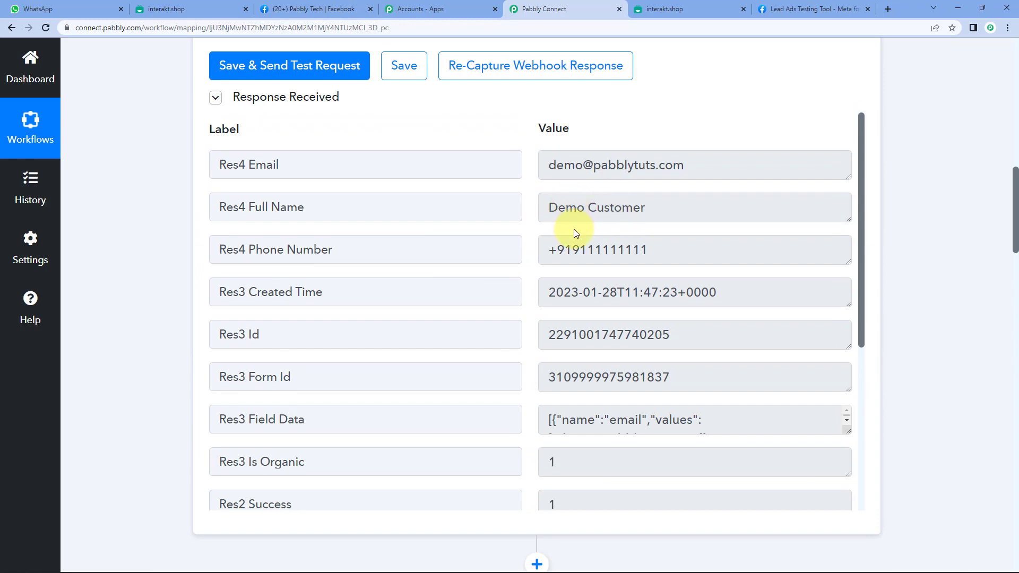
left_click(557, 250)
double_click(553, 250)
left_click(552, 250)
left_click_drag(549, 250, 571, 250)
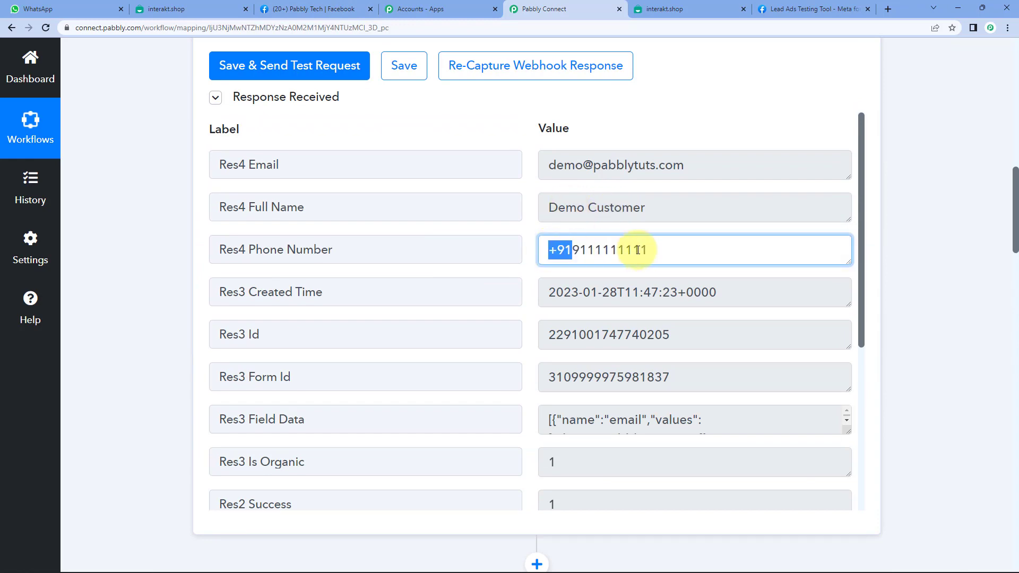
left_click_drag(637, 250, 660, 245)
scroll(157, 231, "down", 14)
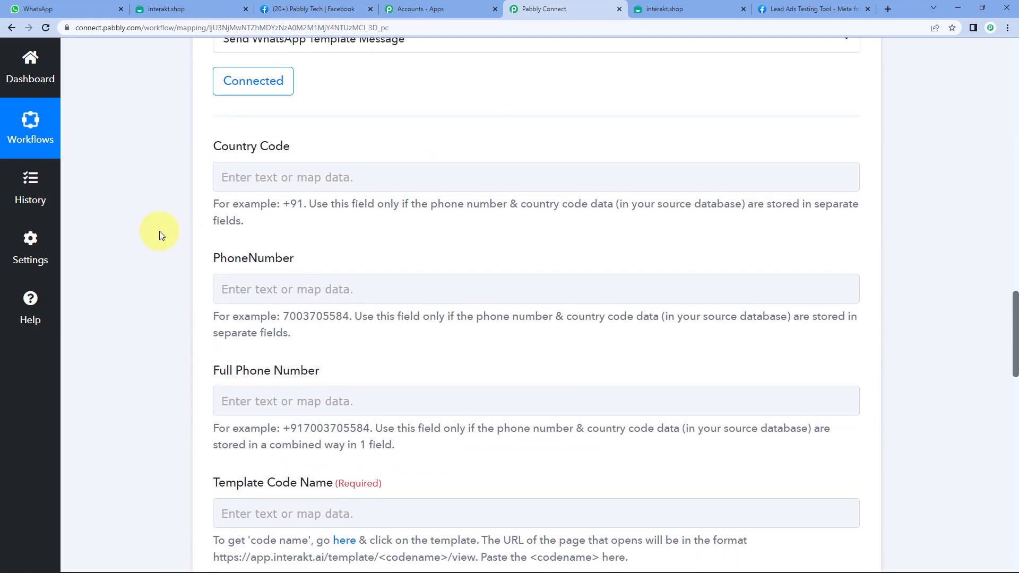
scroll(159, 231, "down", 4)
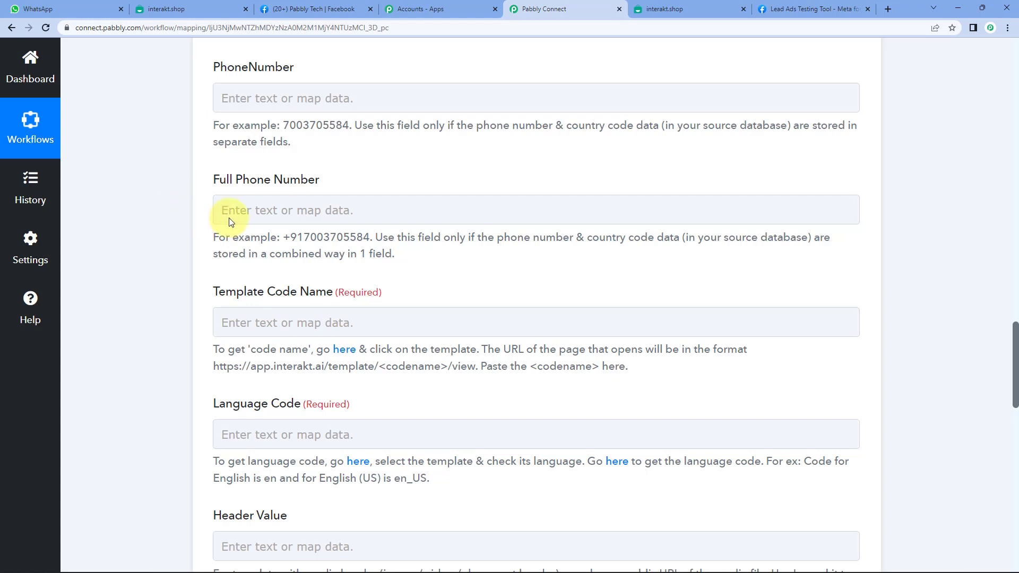
Map Full Phone Number to Res4 Phone Number from the Facebook Lead Ads New Lead (Instant) trigger.
left_click(293, 211)
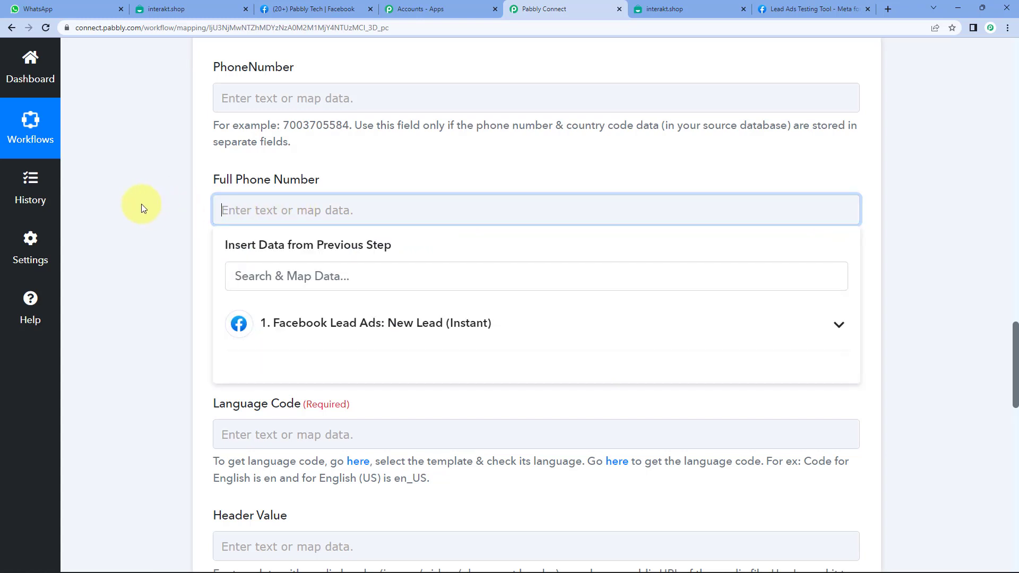
scroll(142, 204, "down", 2)
left_click(336, 218)
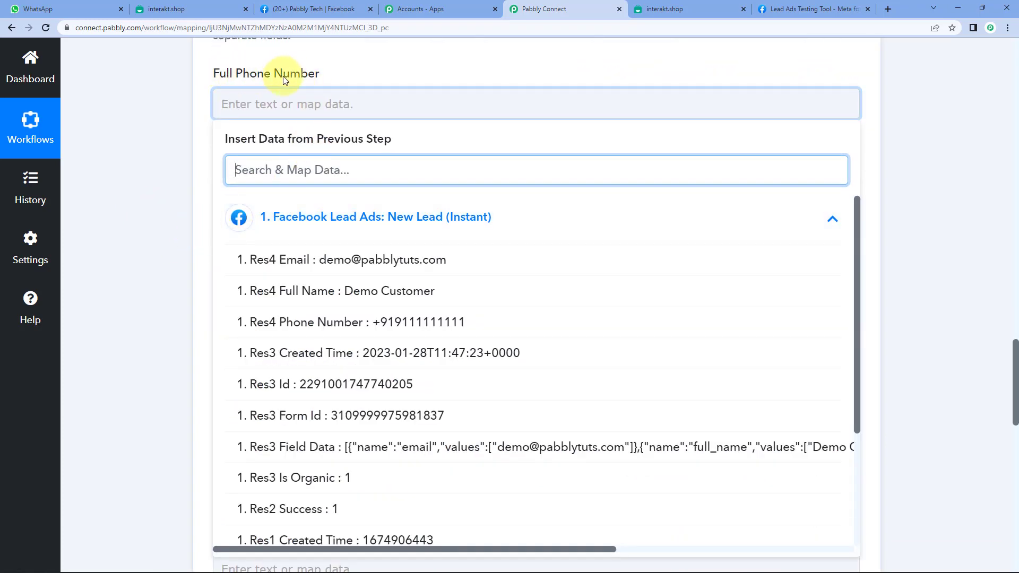
left_click(447, 322)
left_click(195, 120)
scroll(196, 120, "up", 4)
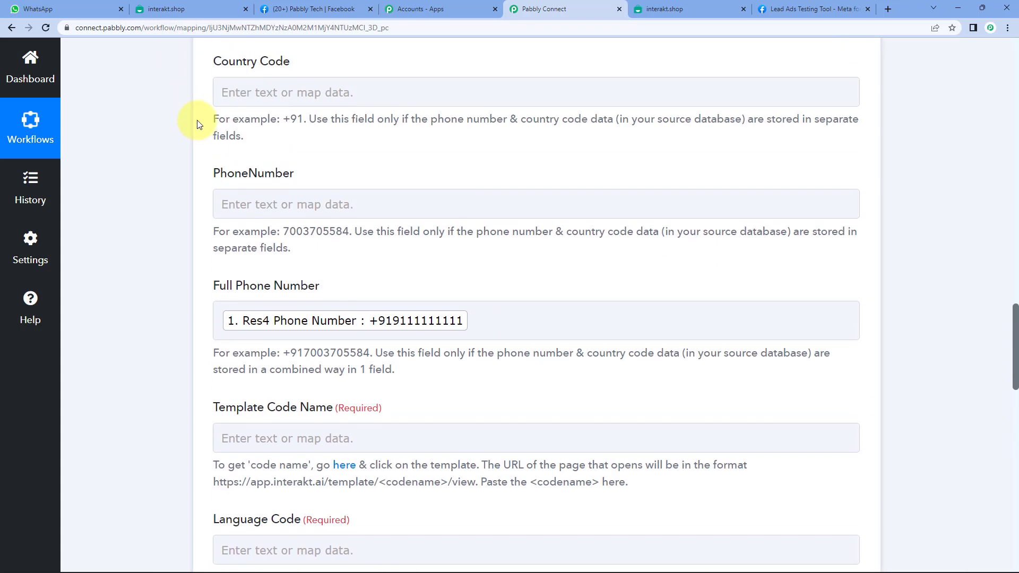
scroll(191, 178, "down", 3)
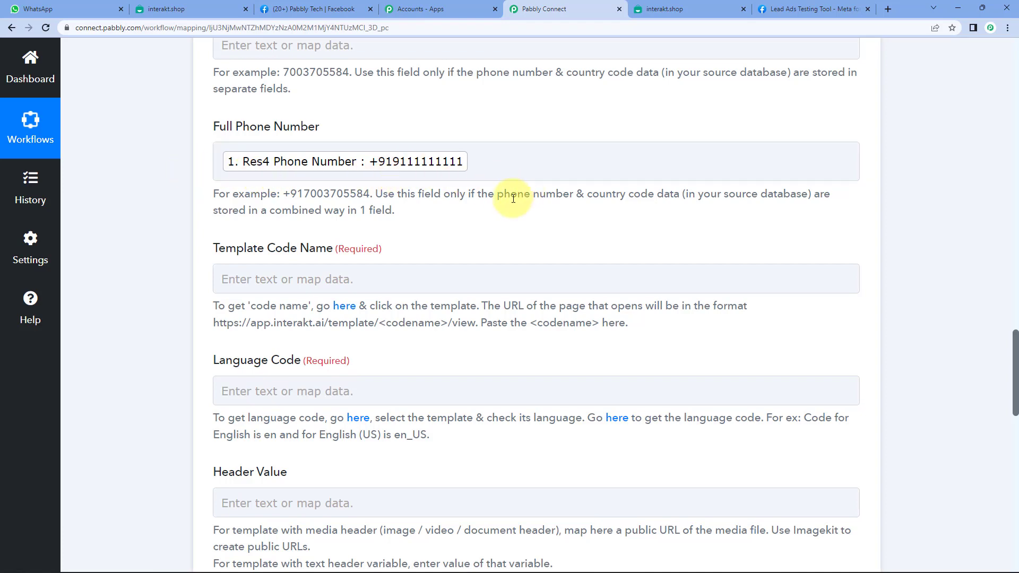
left_click(469, 163)
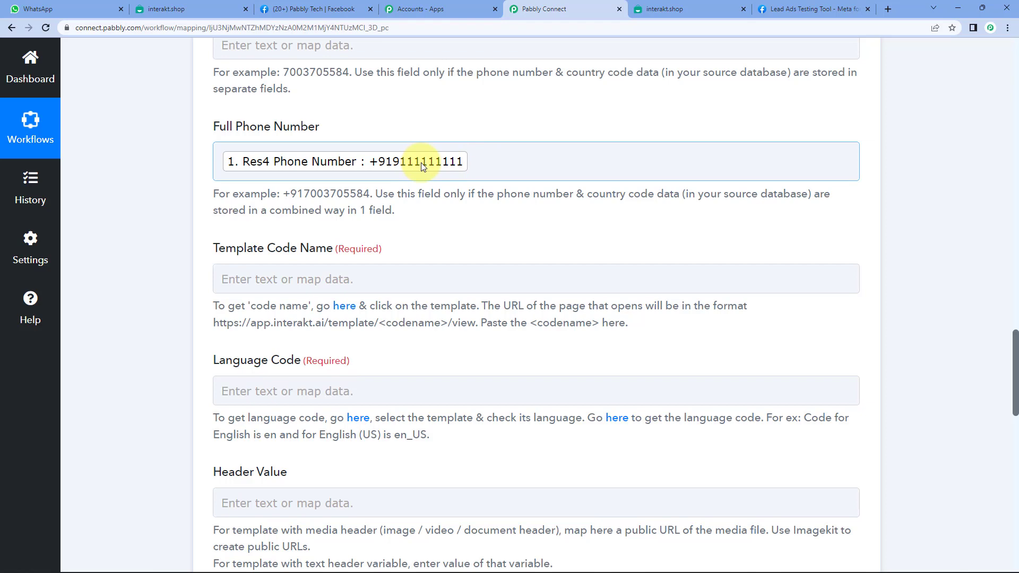
left_click(416, 182)
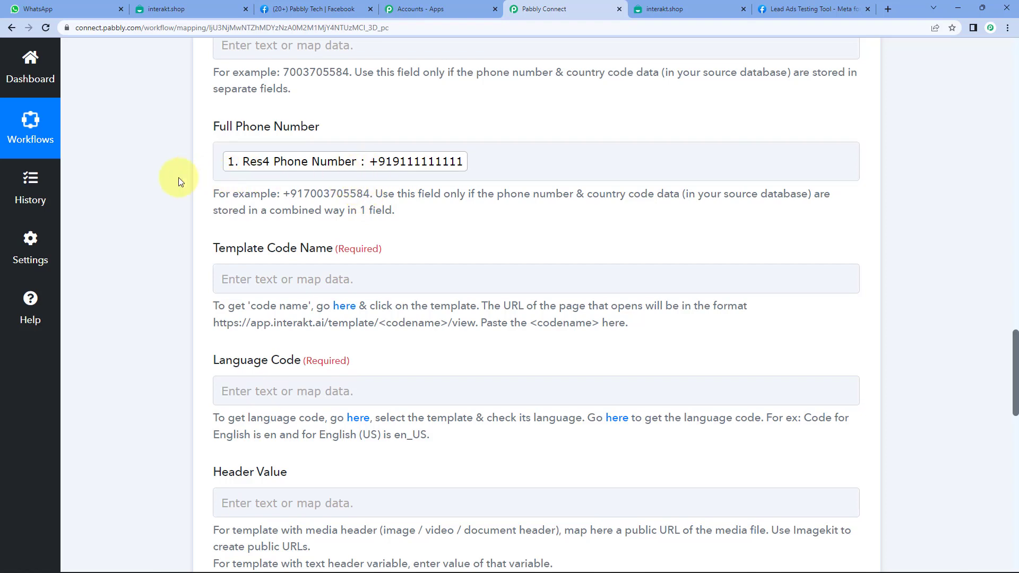
scroll(178, 177, "down", 1)
left_click_drag(214, 195, 332, 197)
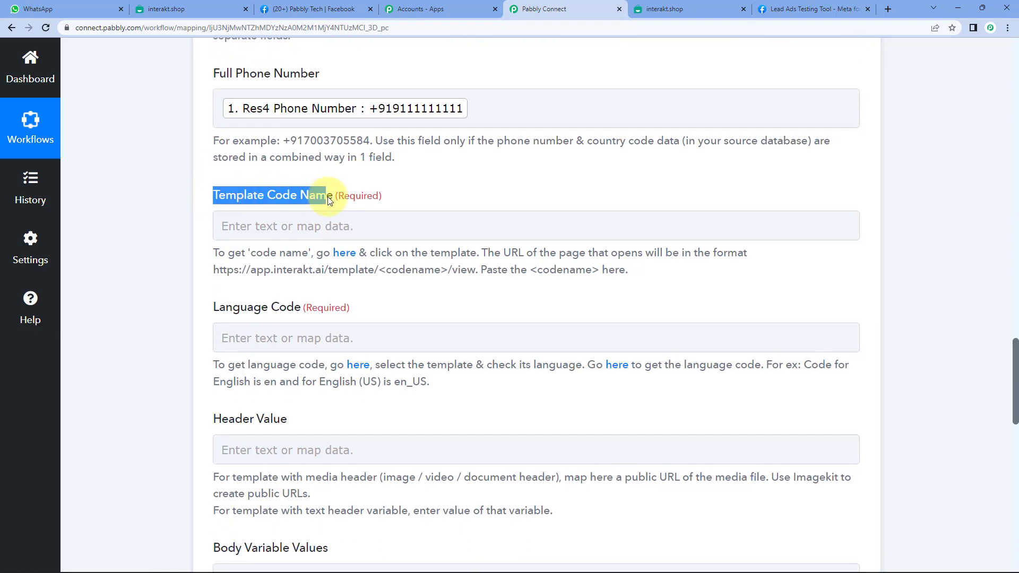
left_click(326, 195)
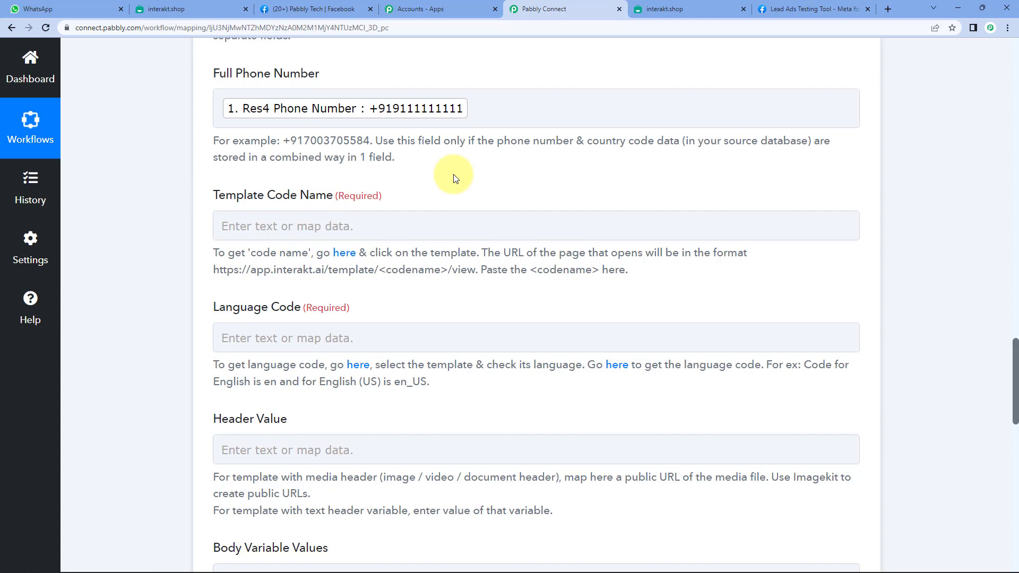
Open the new_lead template from Interakt's WhatsApp templates list.
left_click(197, 8)
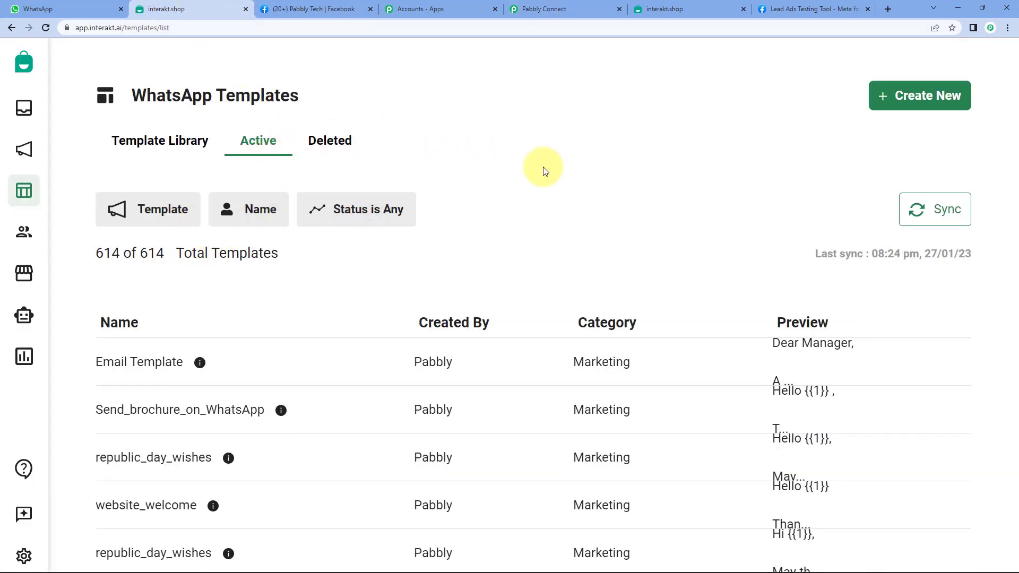
scroll(525, 167, "down", 3)
scroll(170, 371, "down", 3)
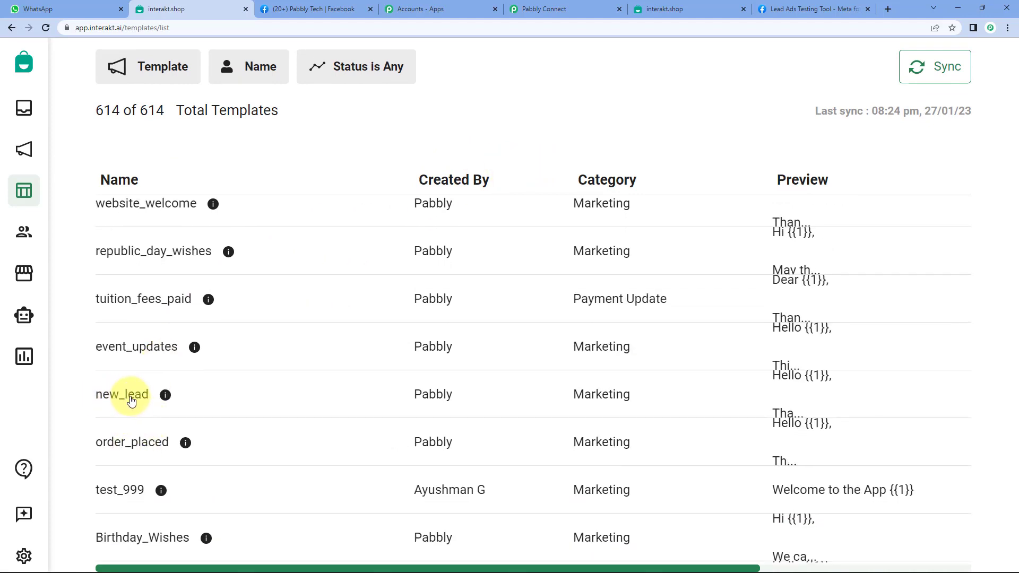
left_click(131, 401)
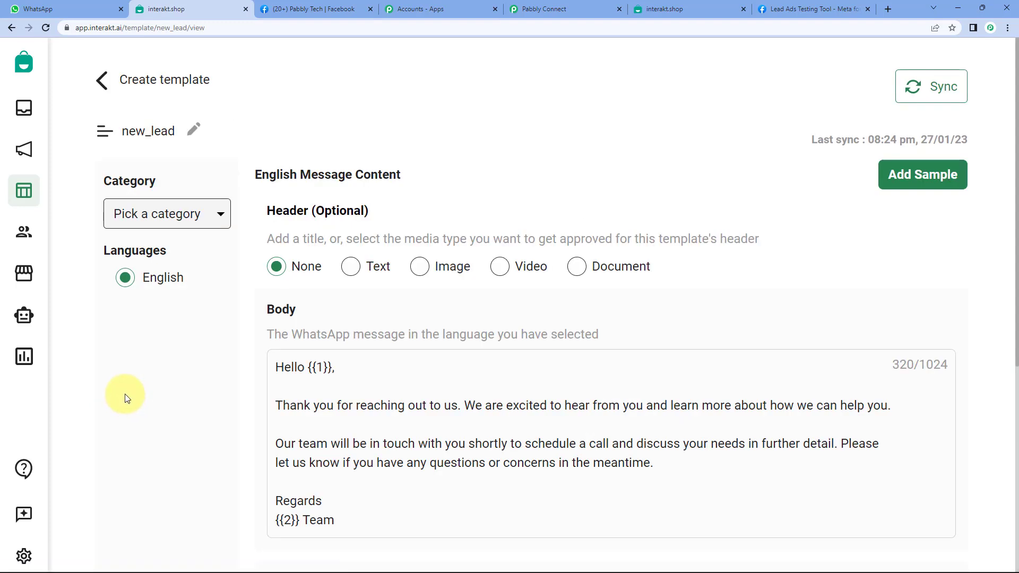
Review the template's Header and its body line with the {{1}} placeholder, then return to Pabbly Connect.
double_click(302, 212)
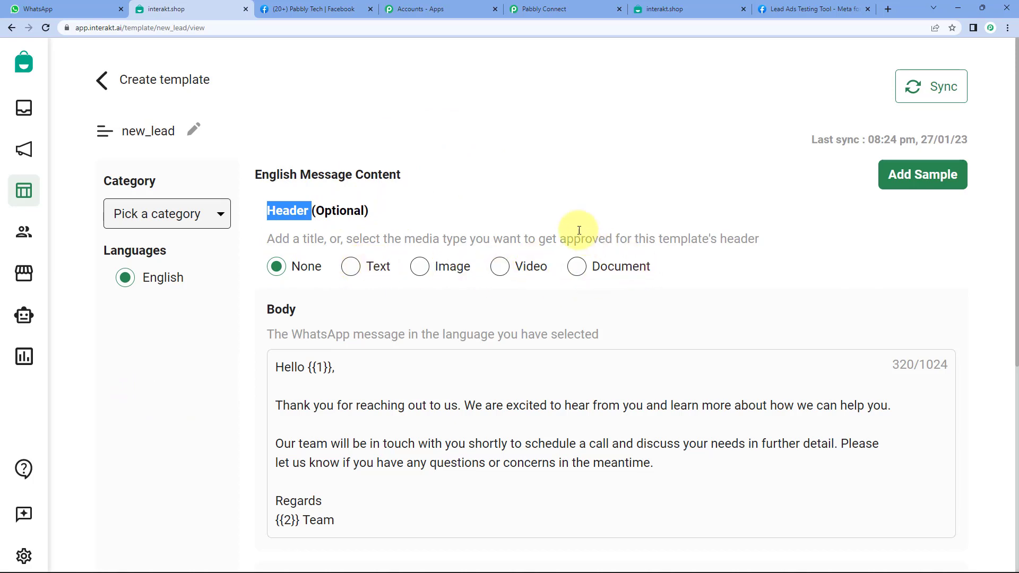
left_click(552, 177)
scroll(552, 177, "down", 3)
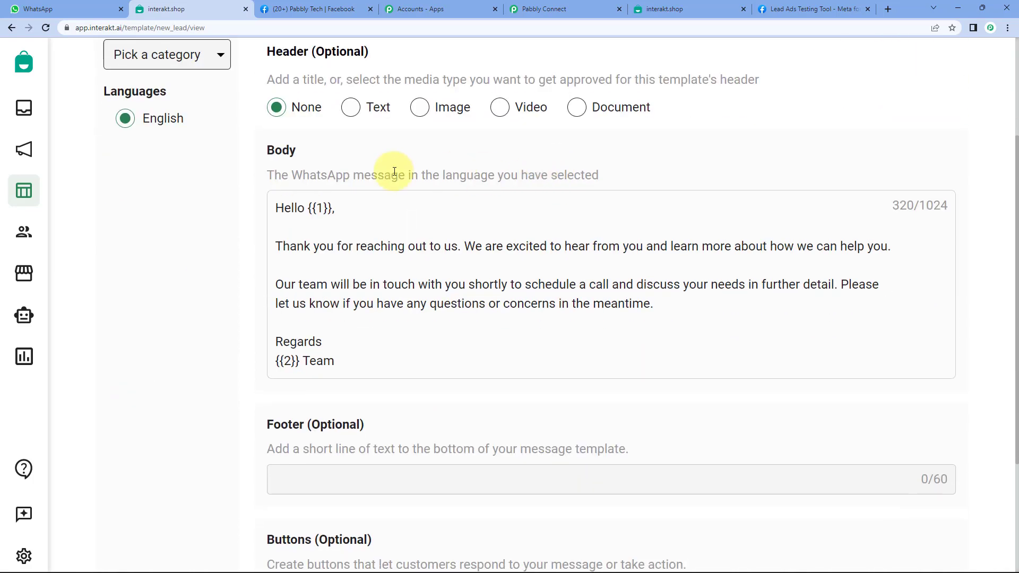
double_click(284, 208)
left_click_drag(276, 208, 330, 210)
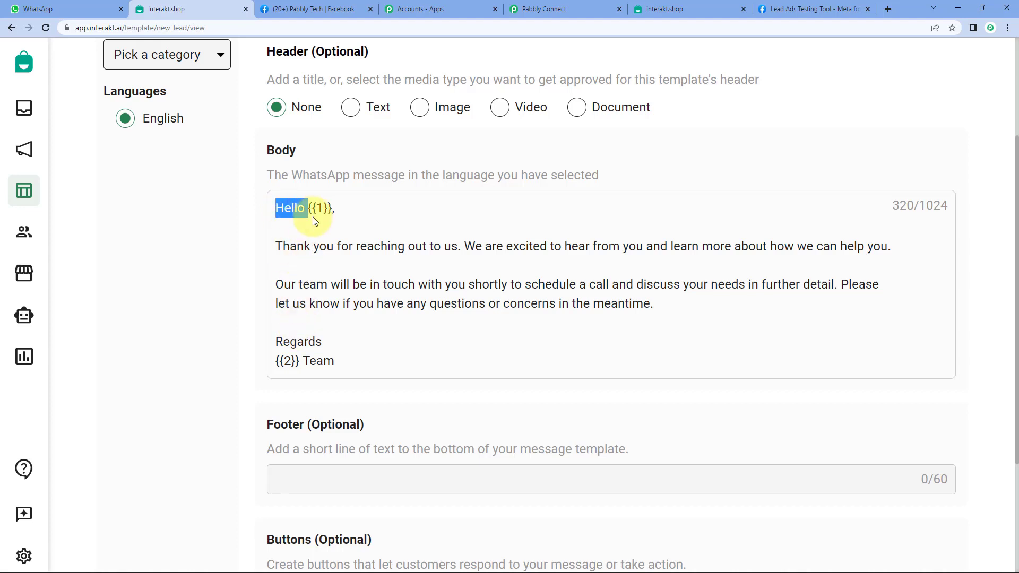
left_click(319, 210)
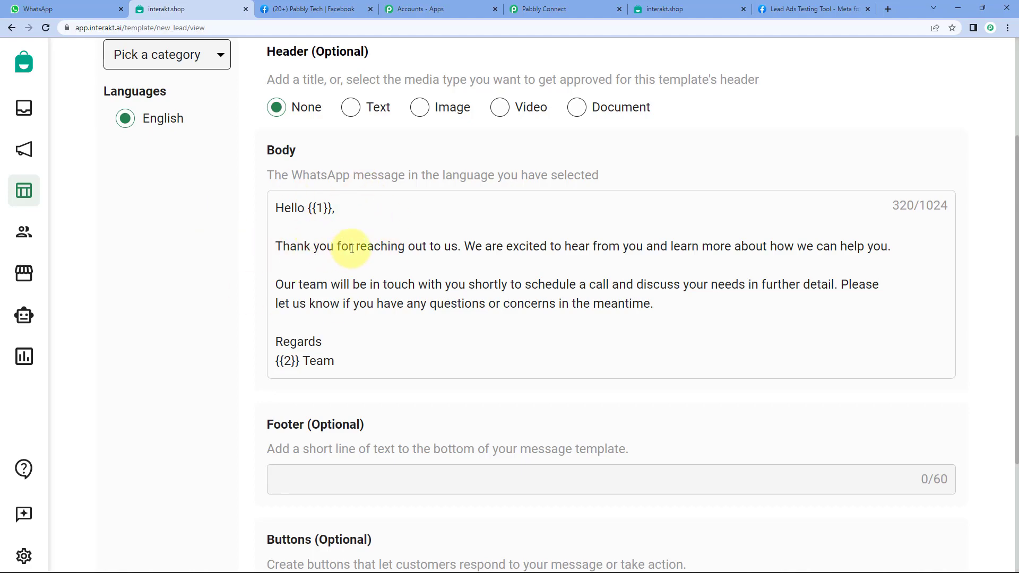
scroll(351, 248, "down", 3)
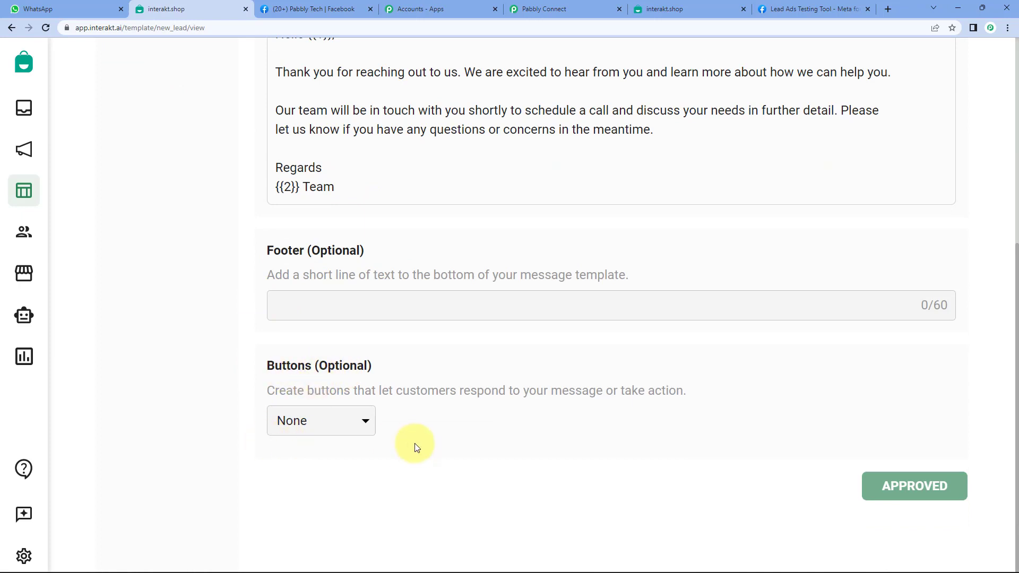
scroll(416, 439, "up", 3)
scroll(417, 436, "up", 3)
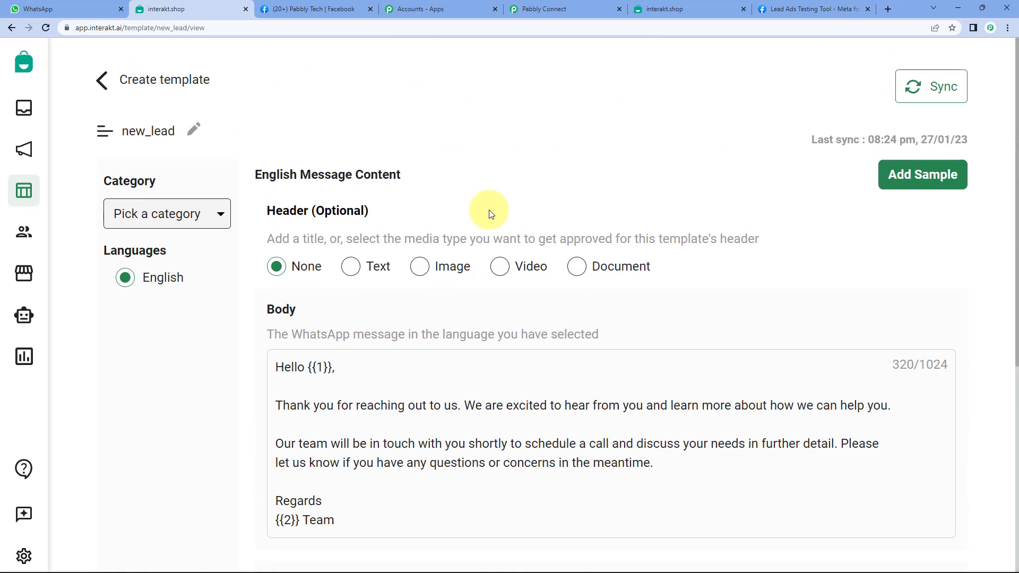
left_click(550, 10)
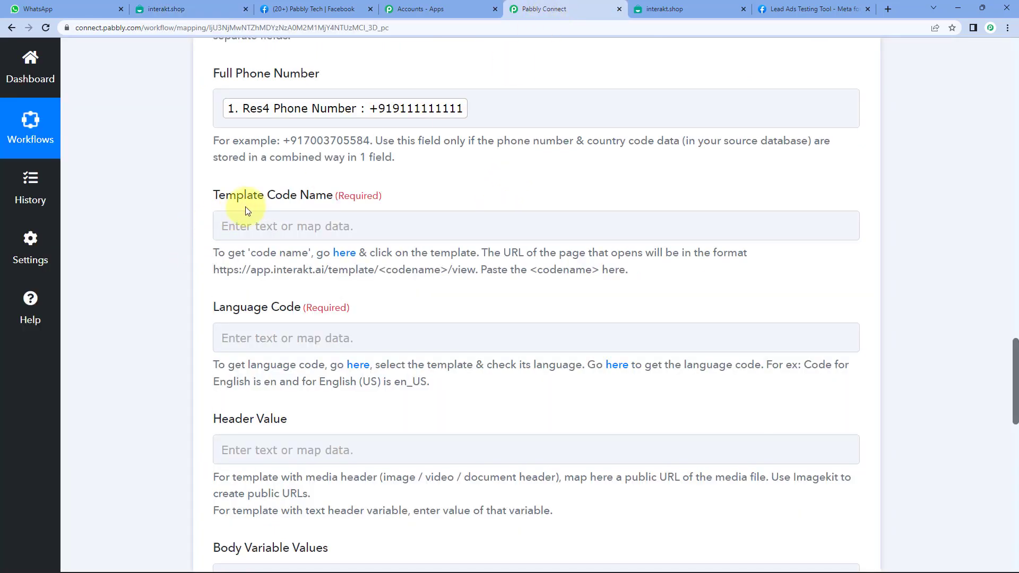
Copy the code name new_lead from the Interakt template page's web address.
left_click(195, 5)
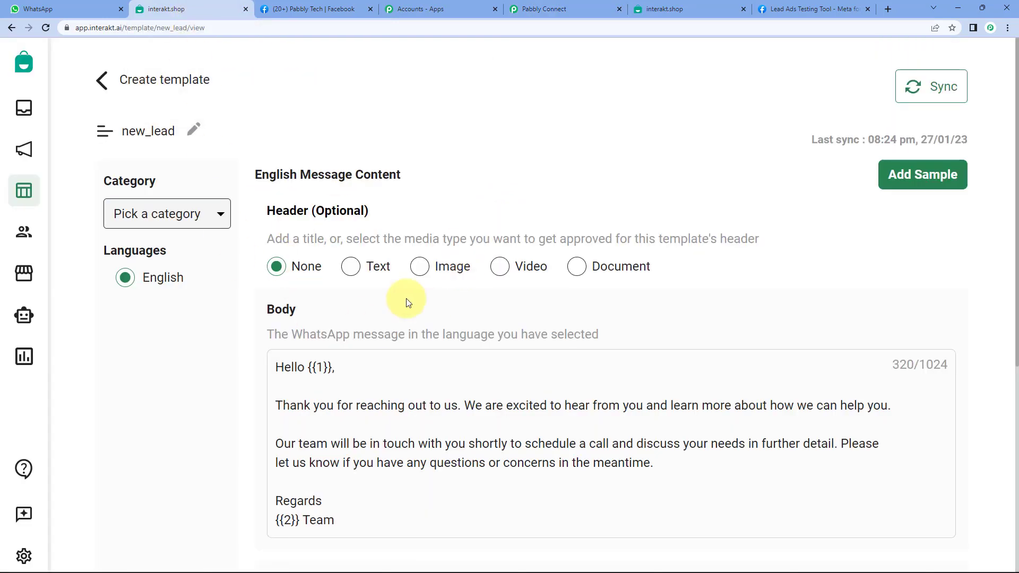
left_click(110, 28)
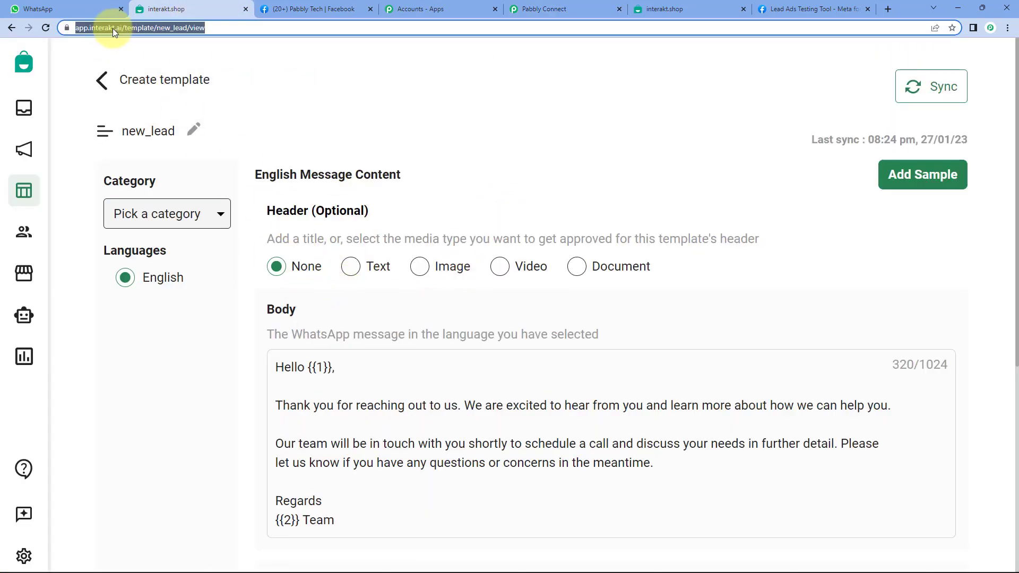
left_click(124, 28)
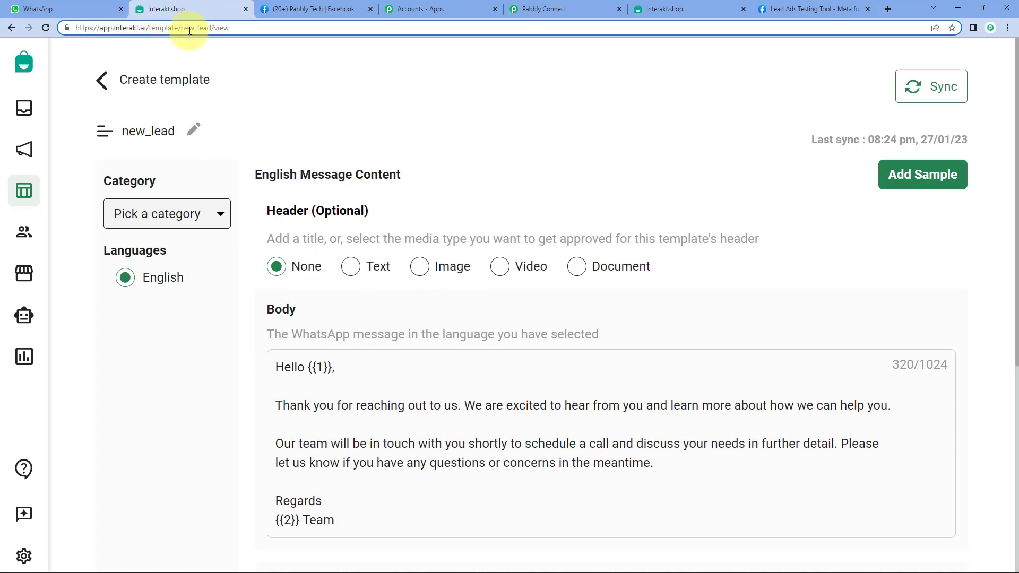
left_click_drag(180, 28, 214, 30)
key("ctrl+c")
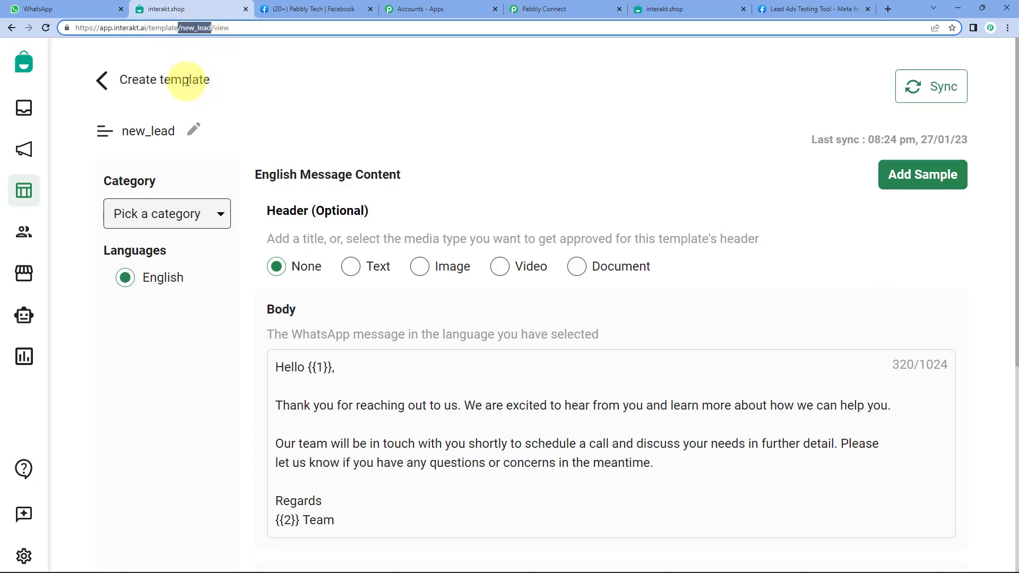
Paste it into Template Code Name and delete the leading slash, leaving new_lead.
left_click(575, 6)
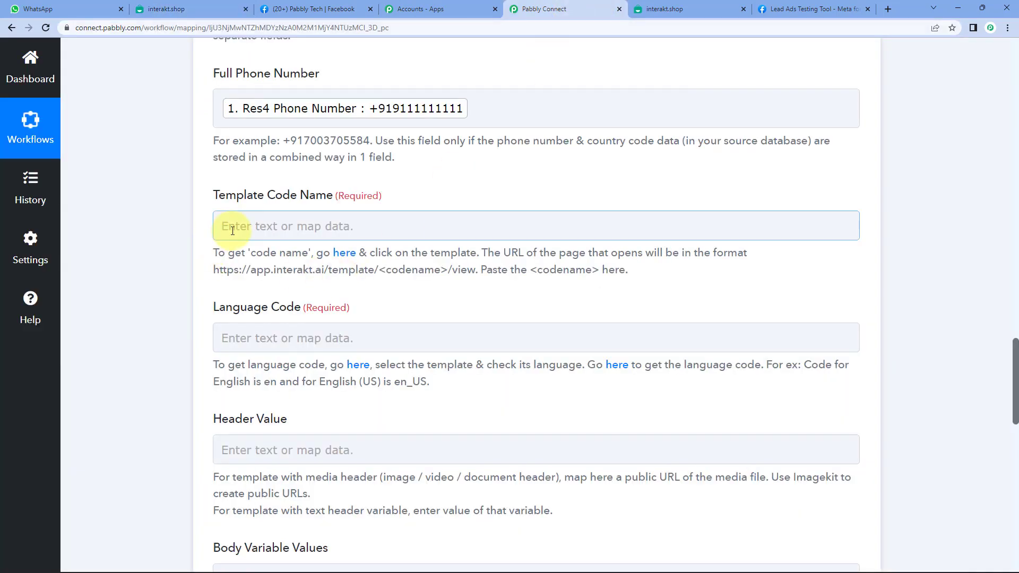
left_click(257, 225)
key("ctrl+v")
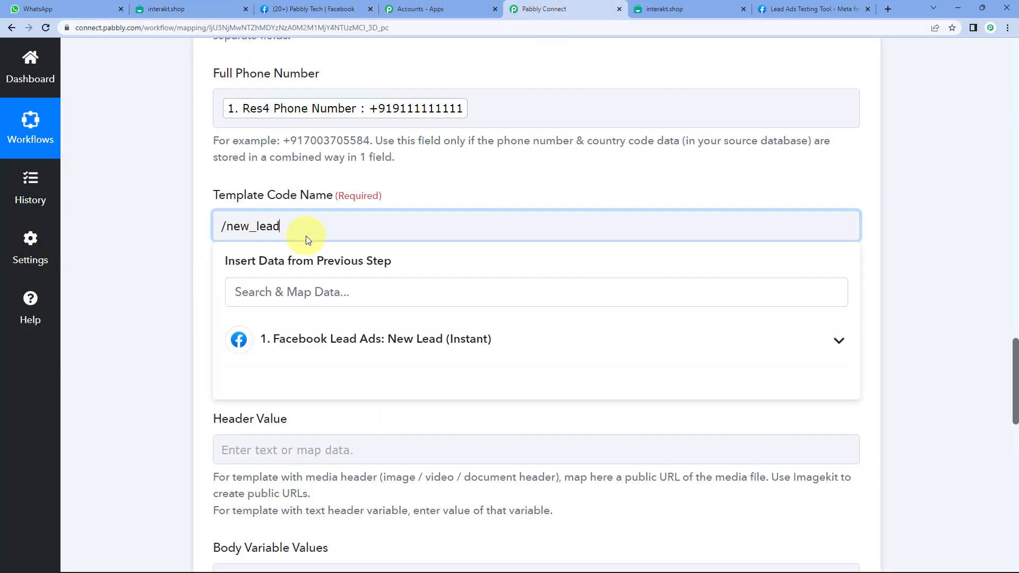
left_click_drag(227, 226, 217, 232)
key("BackSpace")
left_click(186, 254)
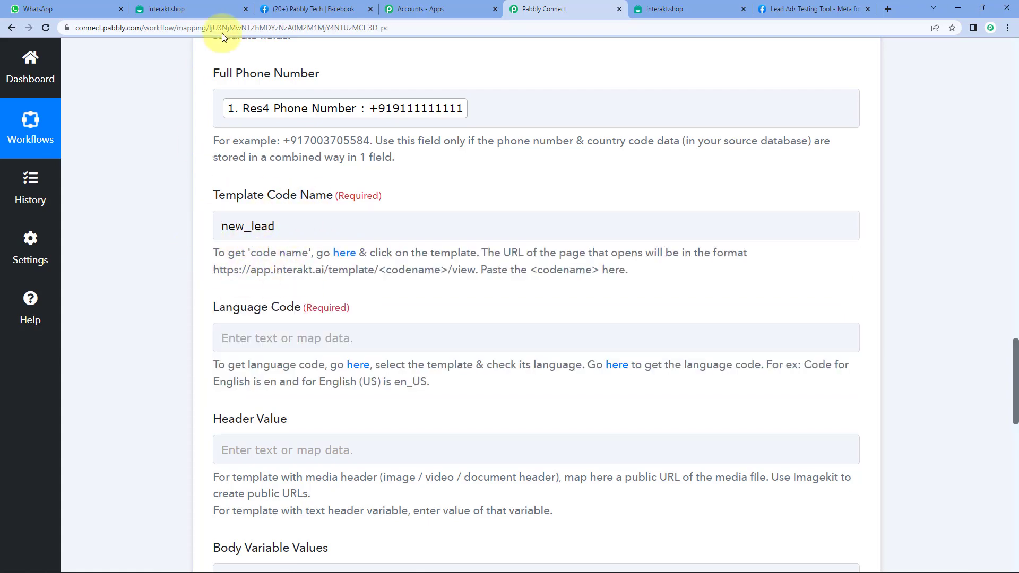
left_click(203, 9)
left_click(312, 70)
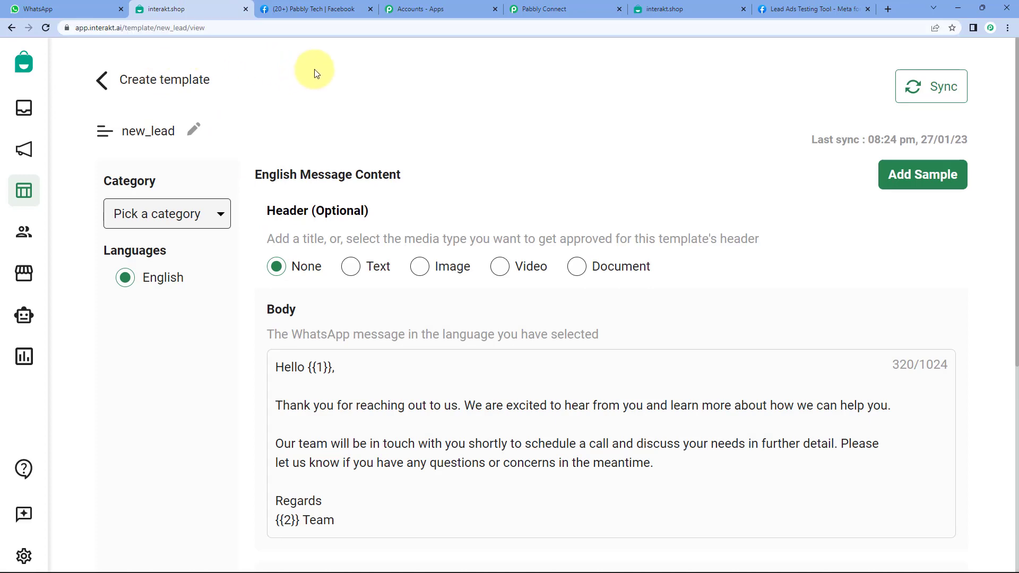
left_click(556, 12)
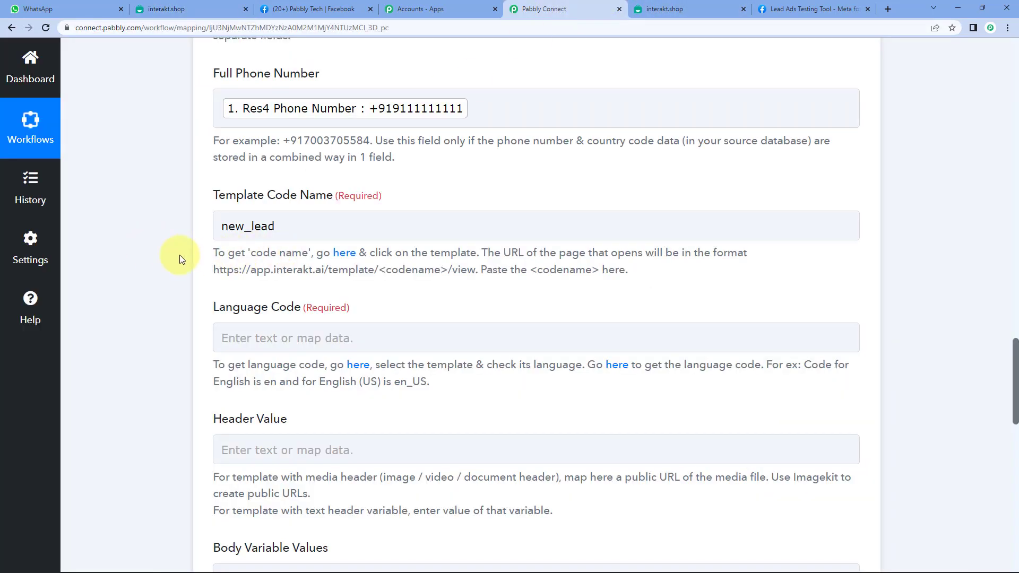
Set the Language Code field to en.
scroll(180, 255, "down", 4)
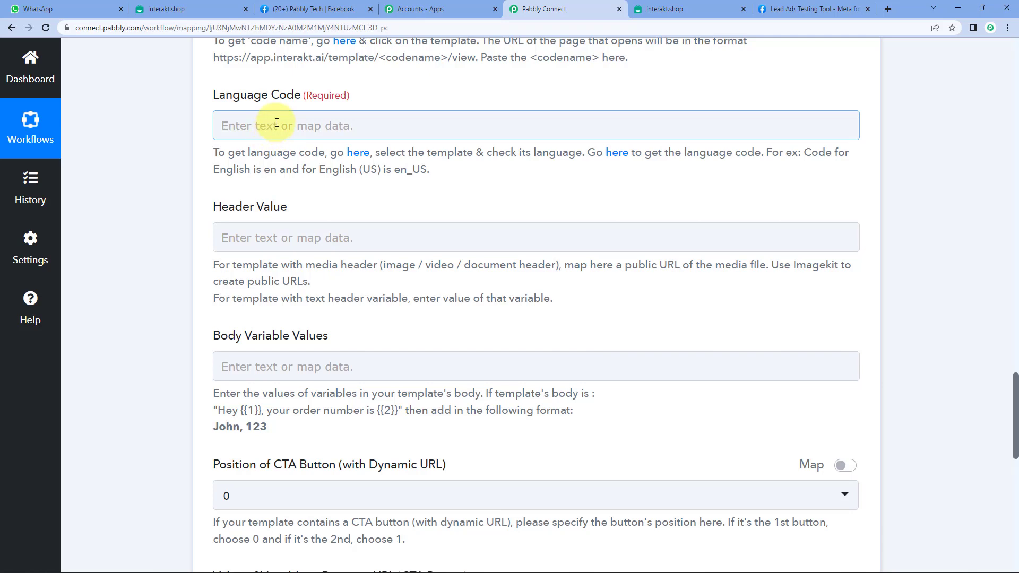
left_click(255, 125)
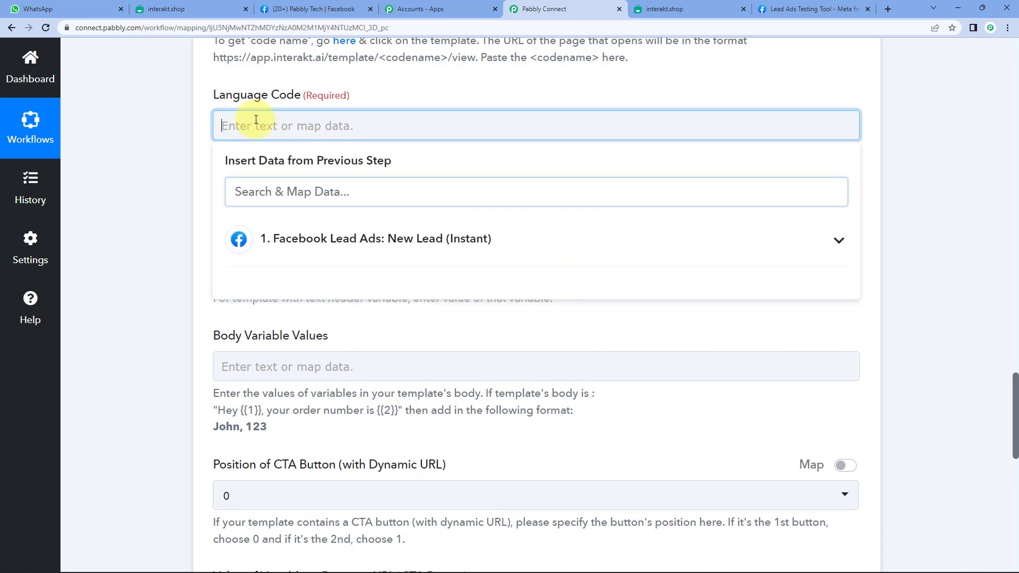
type("en")
left_click(153, 141)
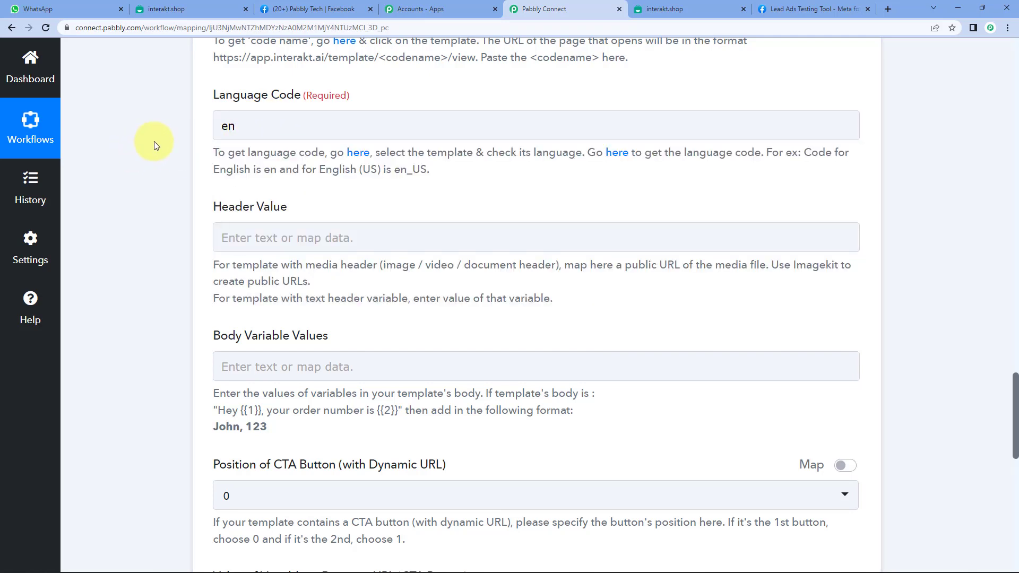
Compare the Interakt template body's variables with the Pabbly Connect form.
scroll(157, 150, "down", 2)
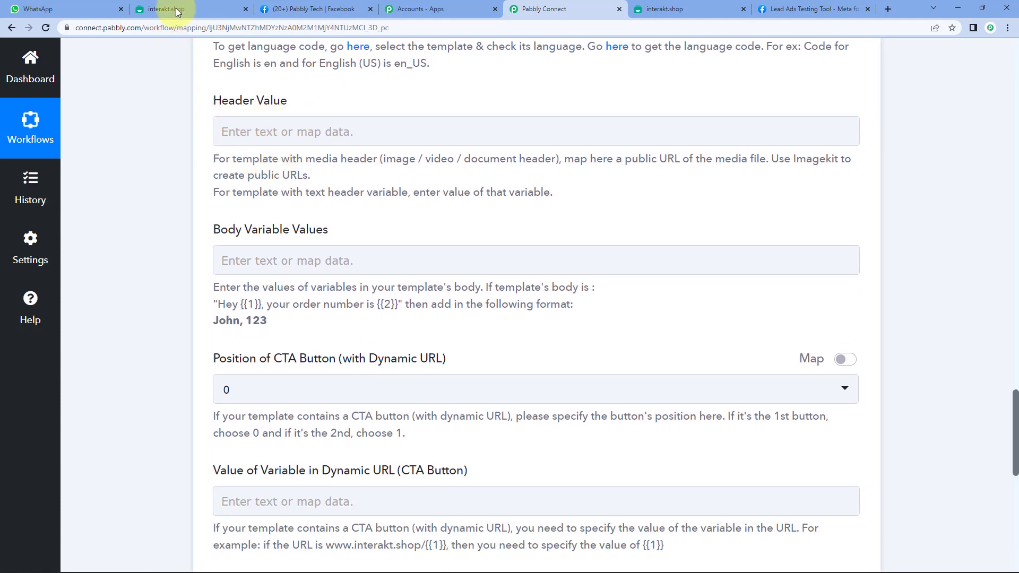
left_click(178, 11)
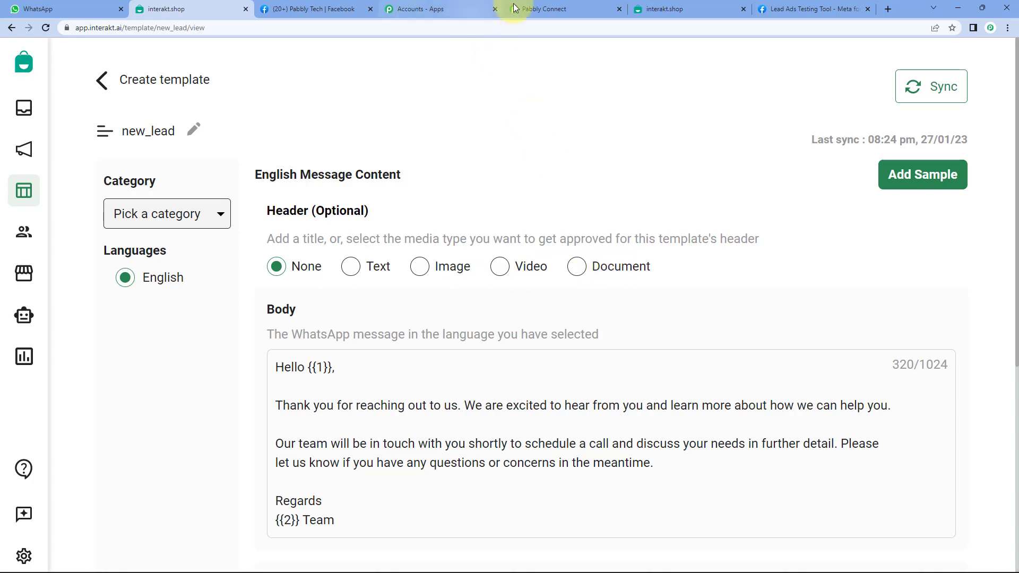
left_click(552, 11)
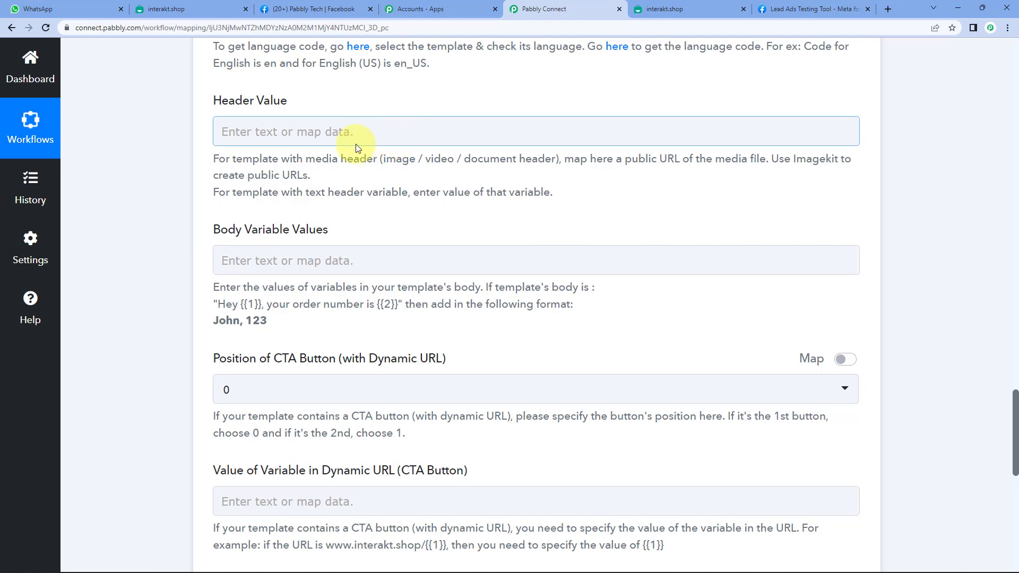
scroll(170, 182, "down", 2)
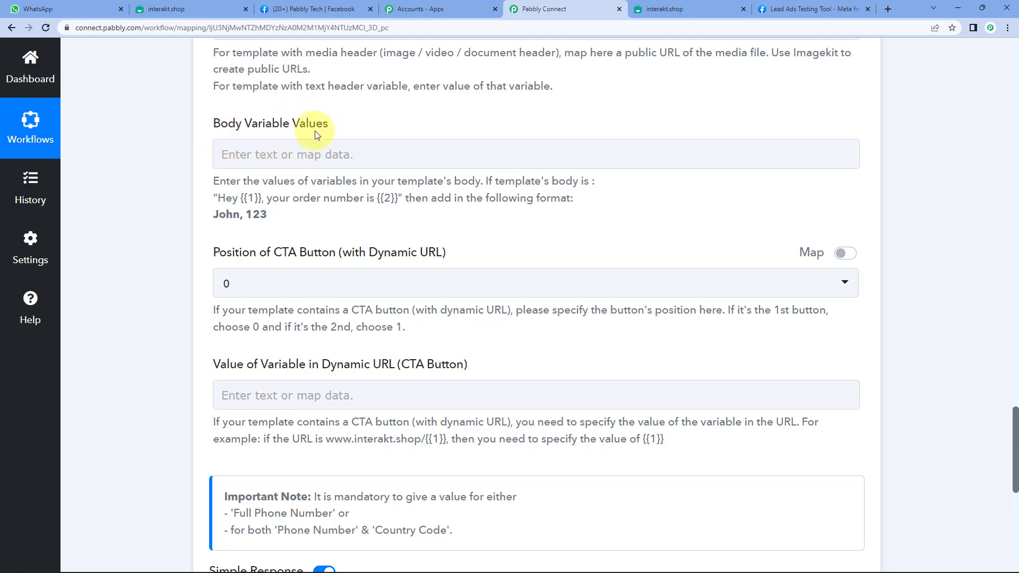
left_click(206, 9)
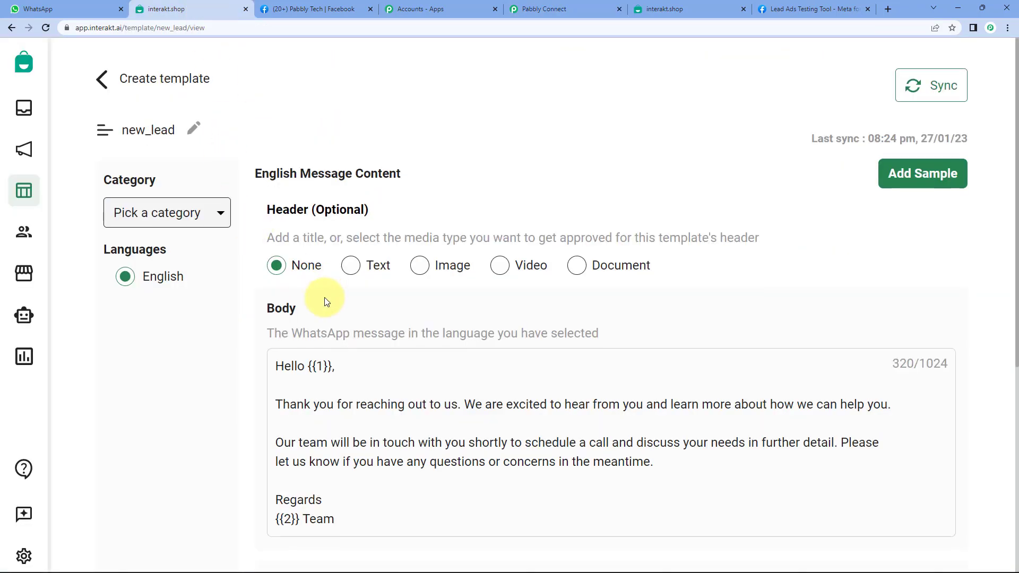
scroll(323, 294, "down", 2)
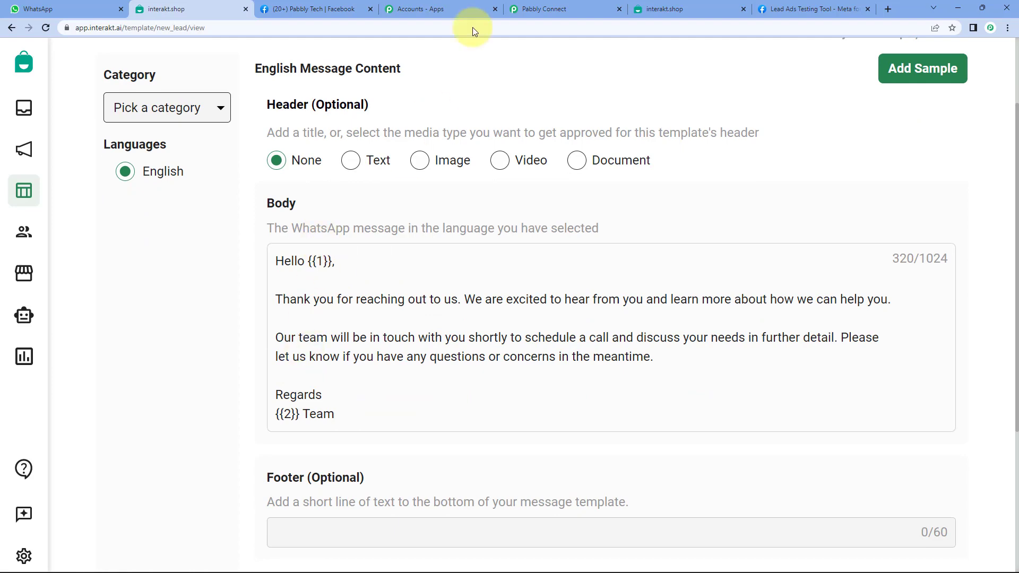
left_click(569, 8)
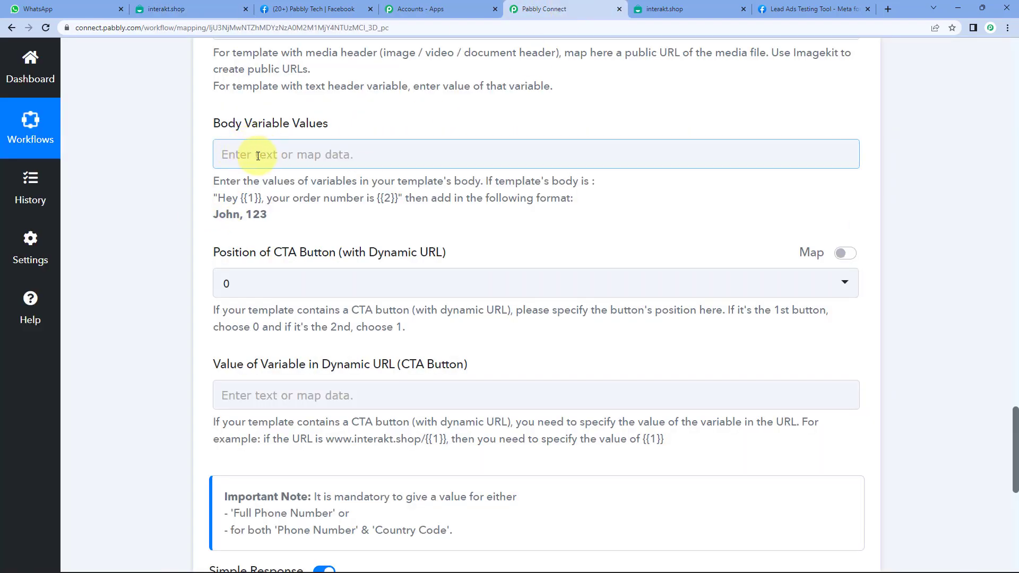
left_click(193, 9)
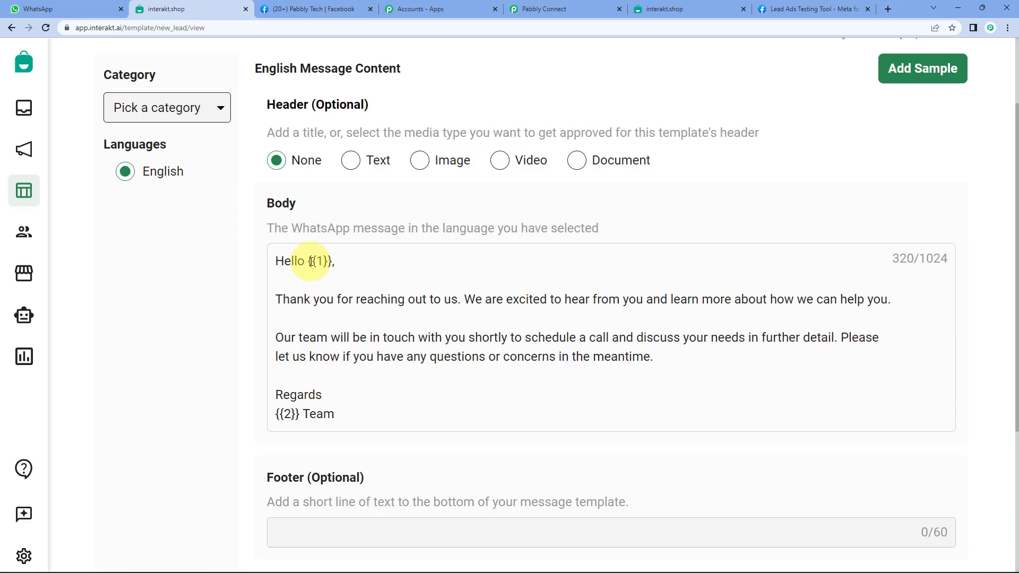
left_click(530, 9)
Fill Body Variable Values with the lead's mapped Full Name followed by 'Pabbly'.
left_click(240, 153)
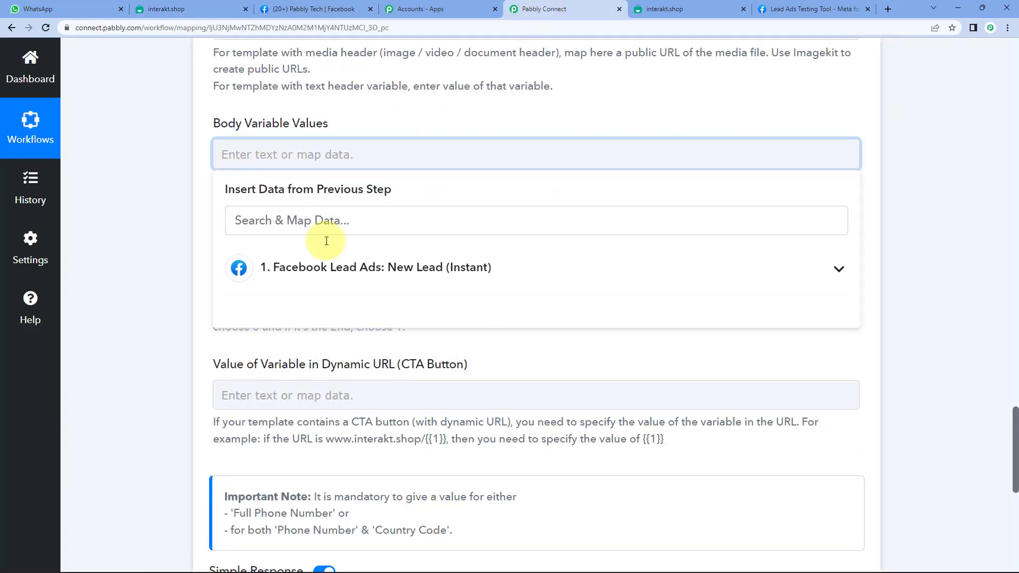
left_click(303, 274)
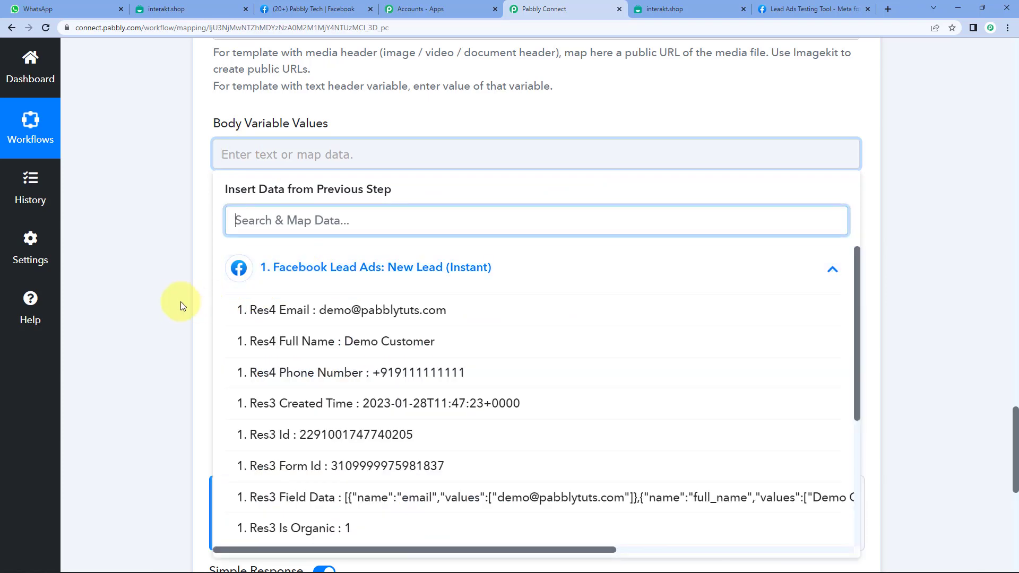
left_click(363, 345)
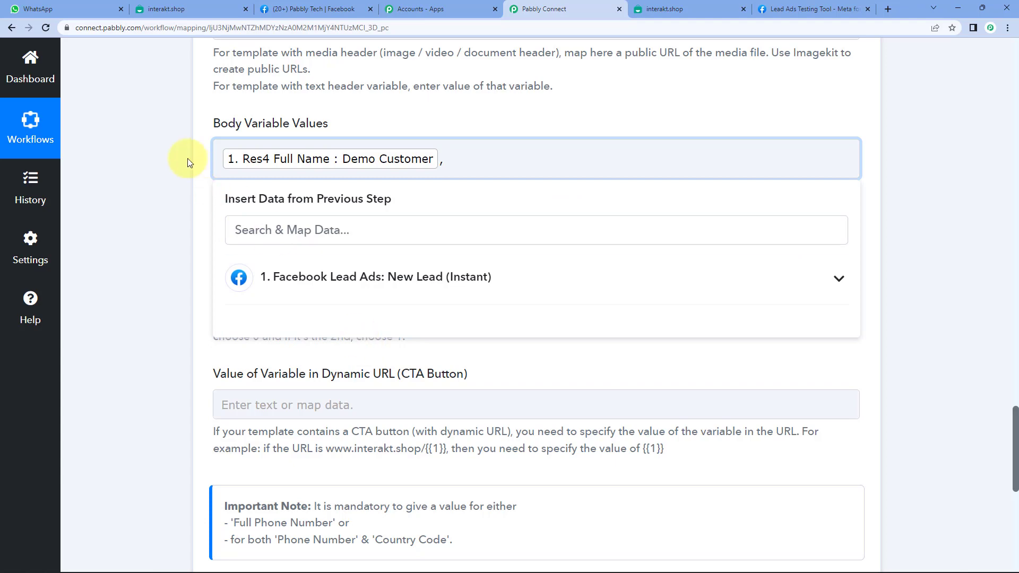
left_click(204, 12)
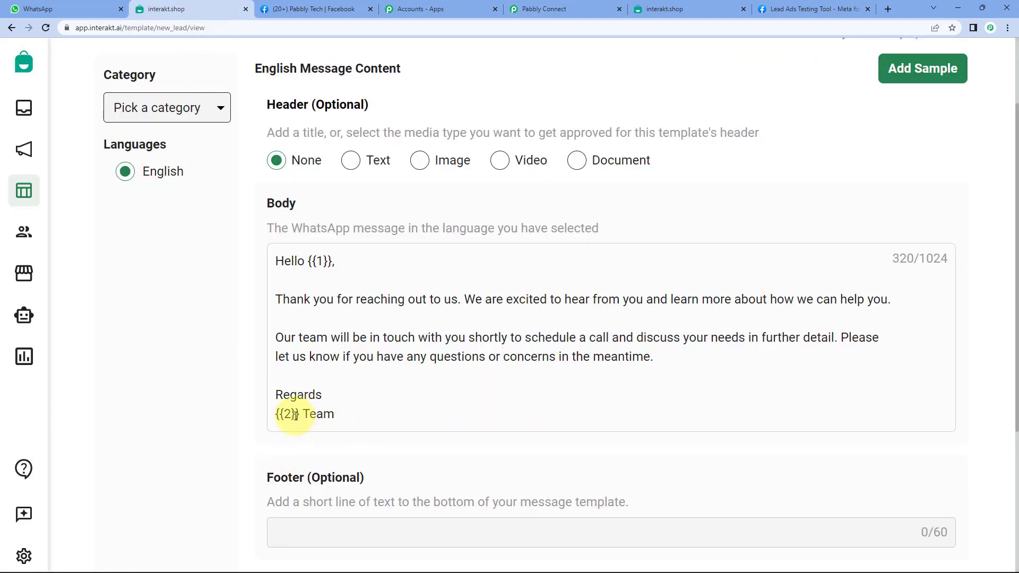
left_click(579, 9)
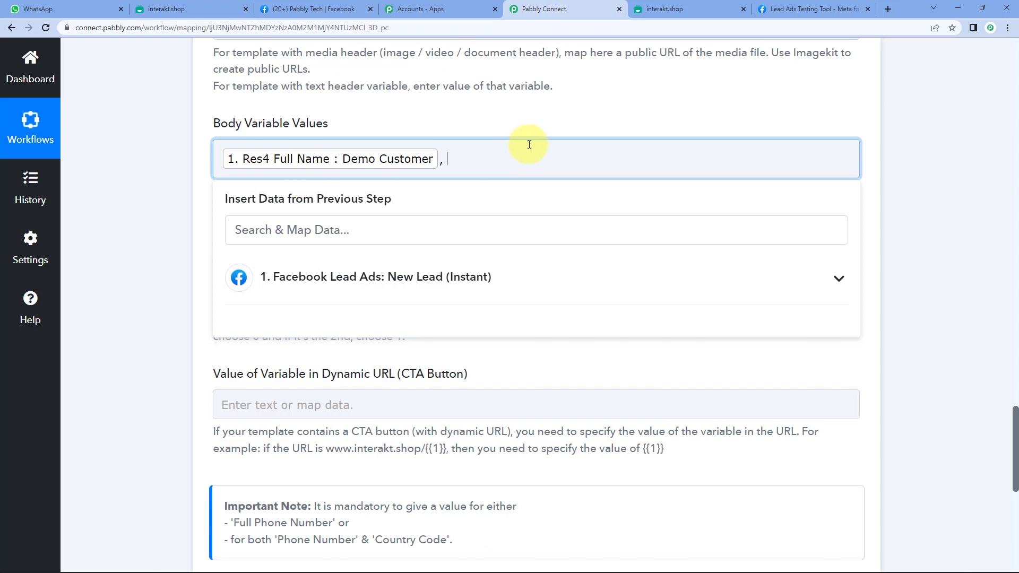
type("Pabbly")
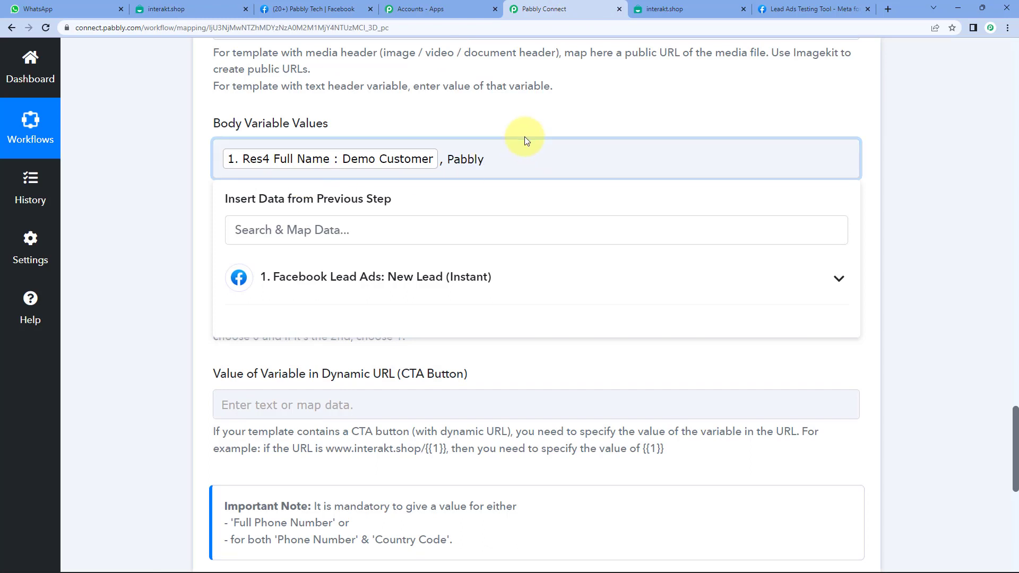
double_click(466, 159)
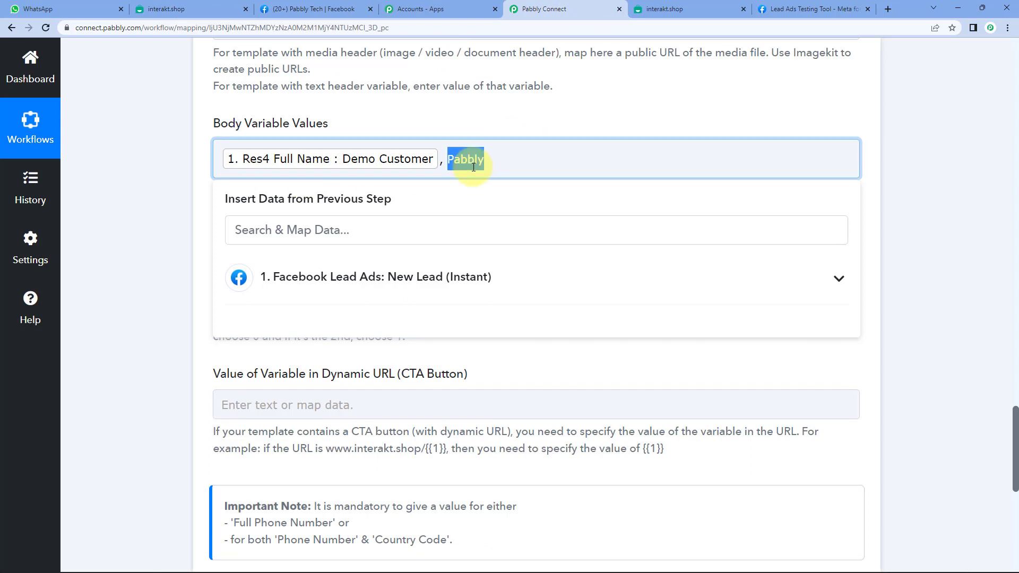
left_click(402, 162)
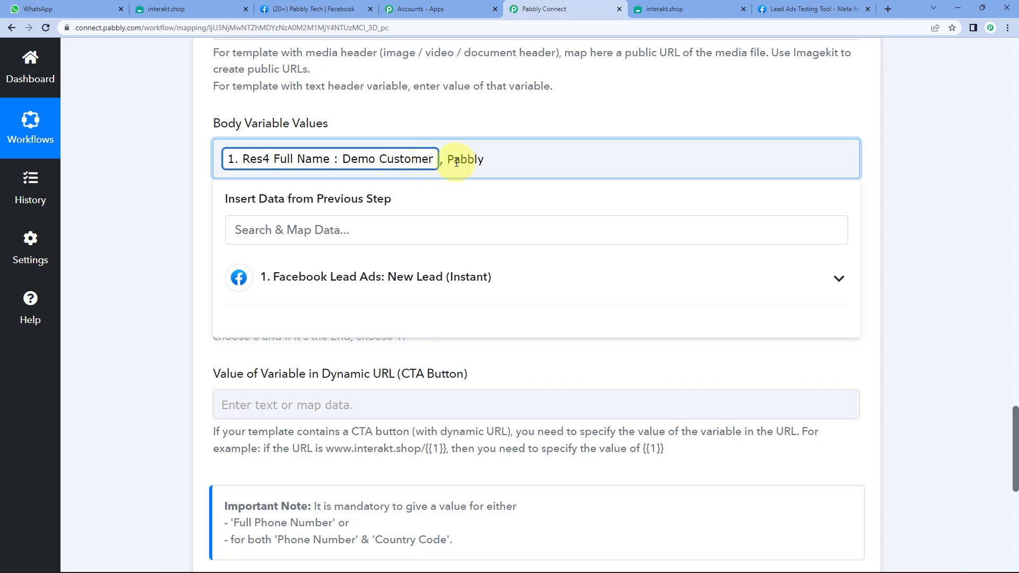
left_click(172, 199)
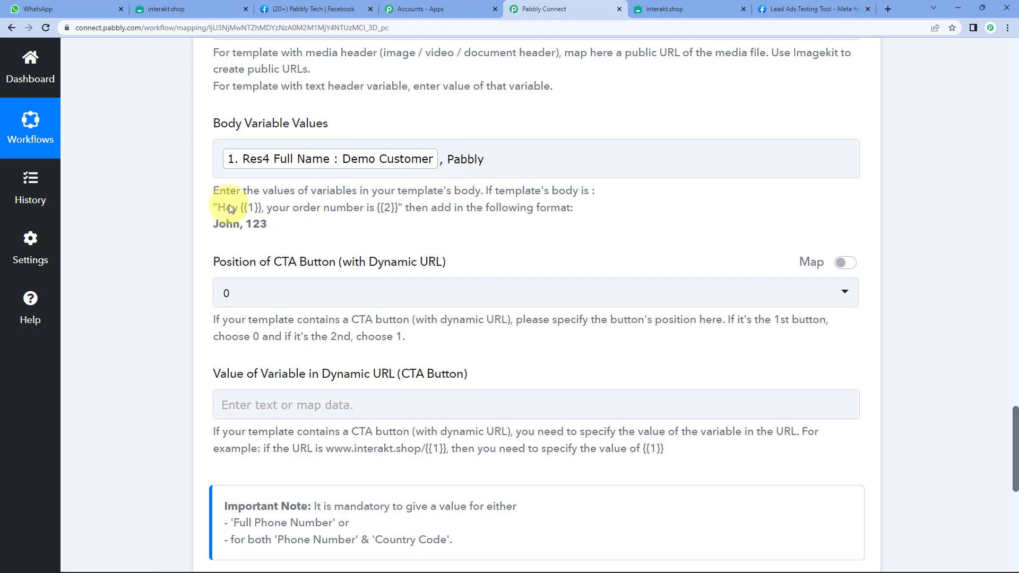
Recheck the template's body variables against the filled Pabbly Connect form.
scroll(190, 207, "down", 2)
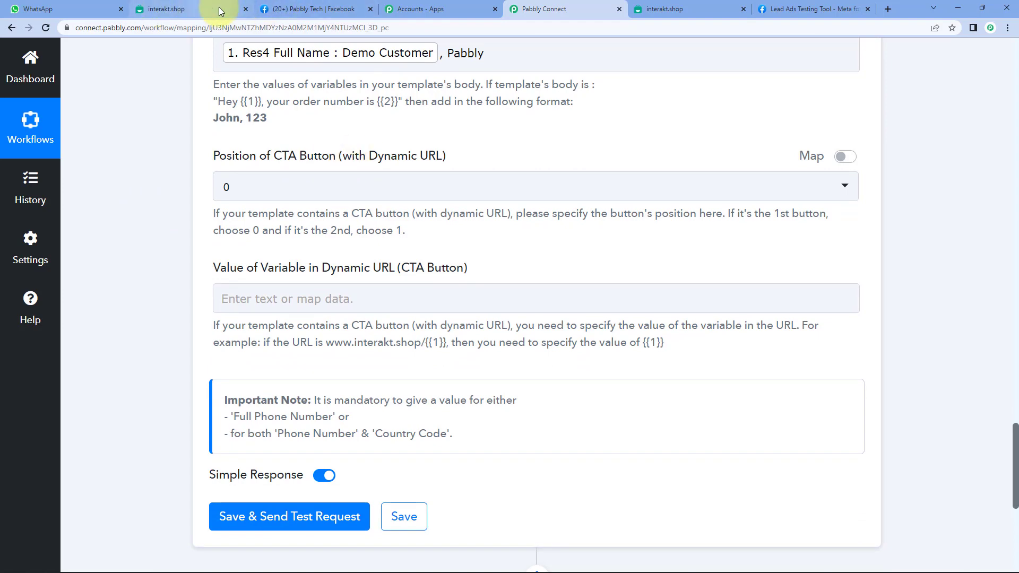
left_click(170, 9)
scroll(318, 405, "down", 3)
scroll(318, 405, "up", 5)
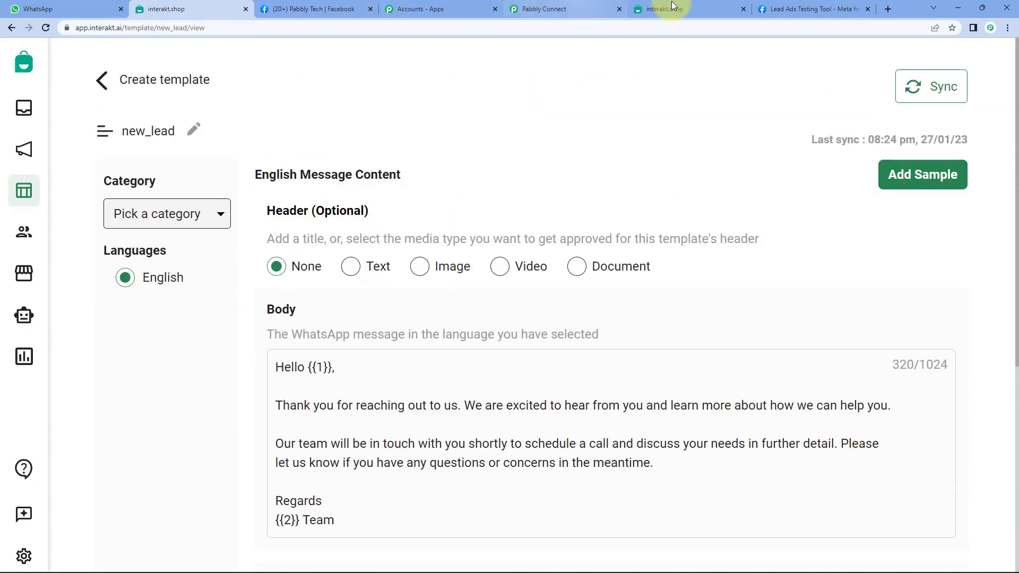
left_click(557, 9)
scroll(200, 364, "down", 4)
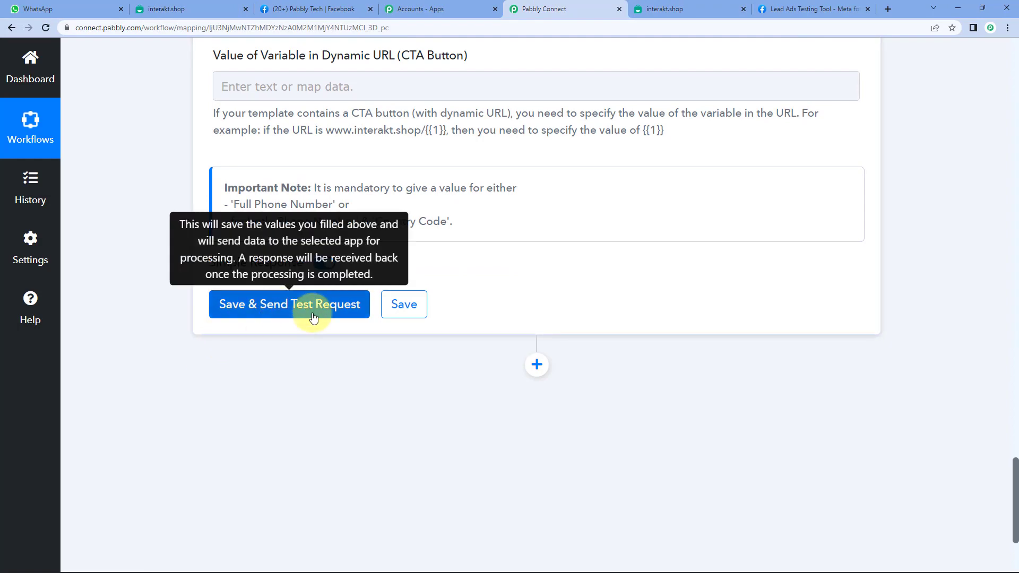
scroll(354, 345, "up", 9)
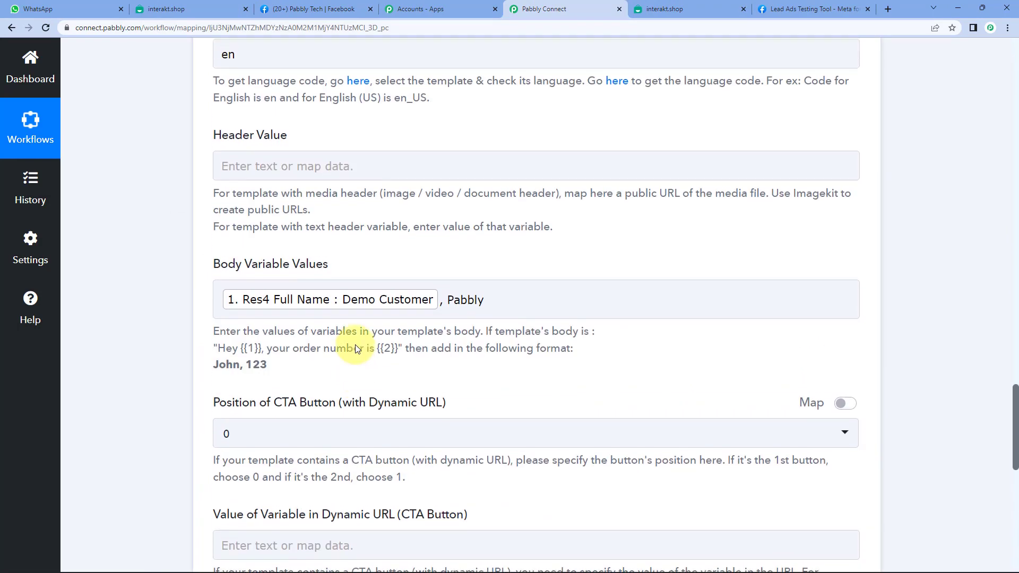
scroll(355, 345, "up", 8)
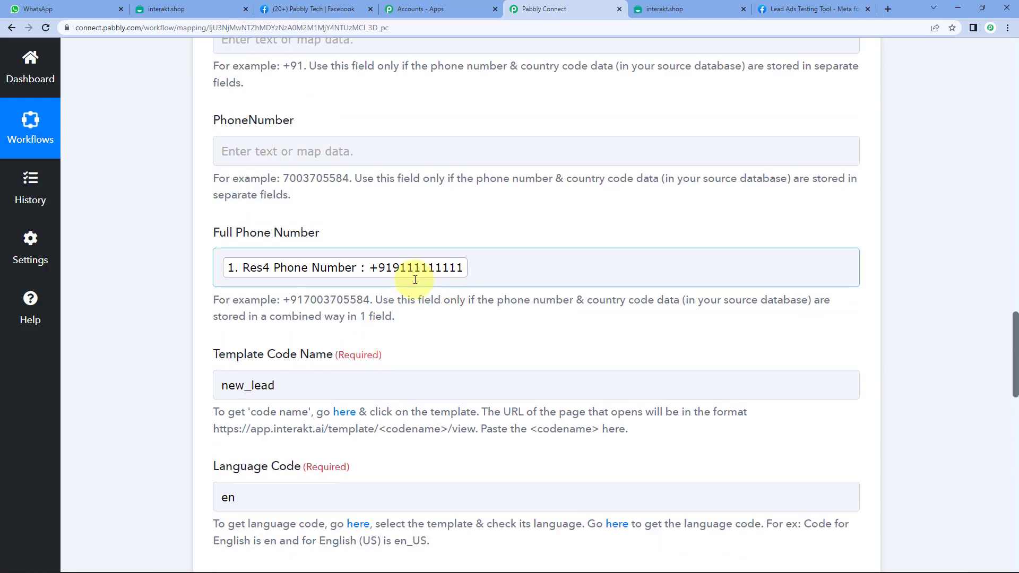
scroll(153, 319, "down", 12)
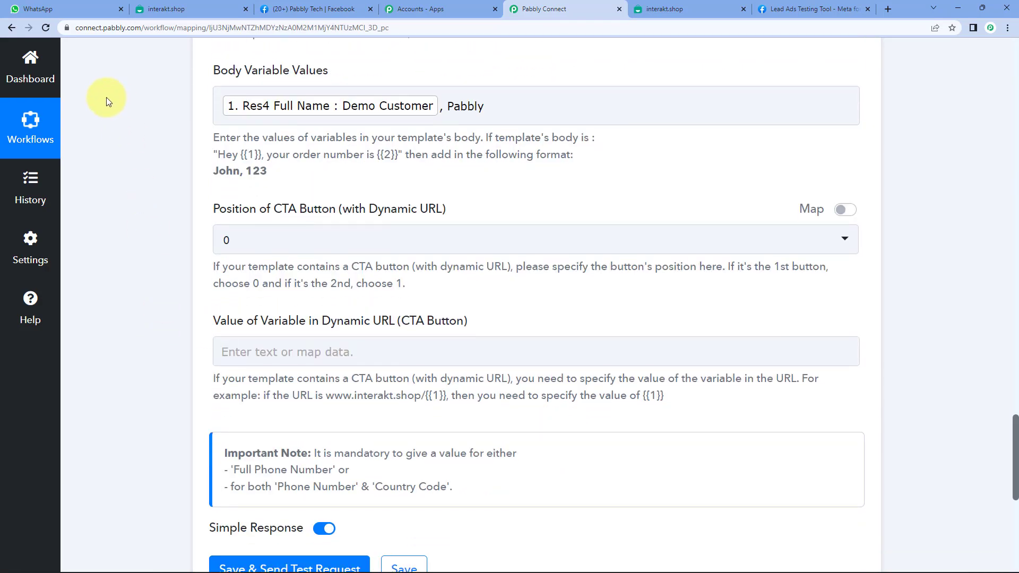
Save and send a test request, then look for the new Interakt message in WhatsApp Web.
left_click(36, 8)
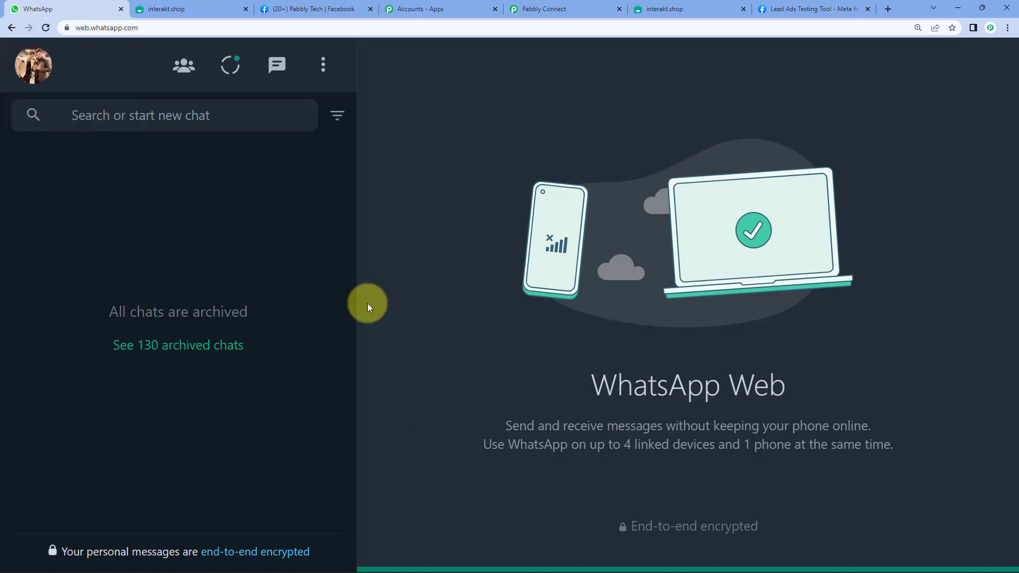
left_click(573, 8)
scroll(262, 445, "down", 1)
scroll(262, 445, "down", 2)
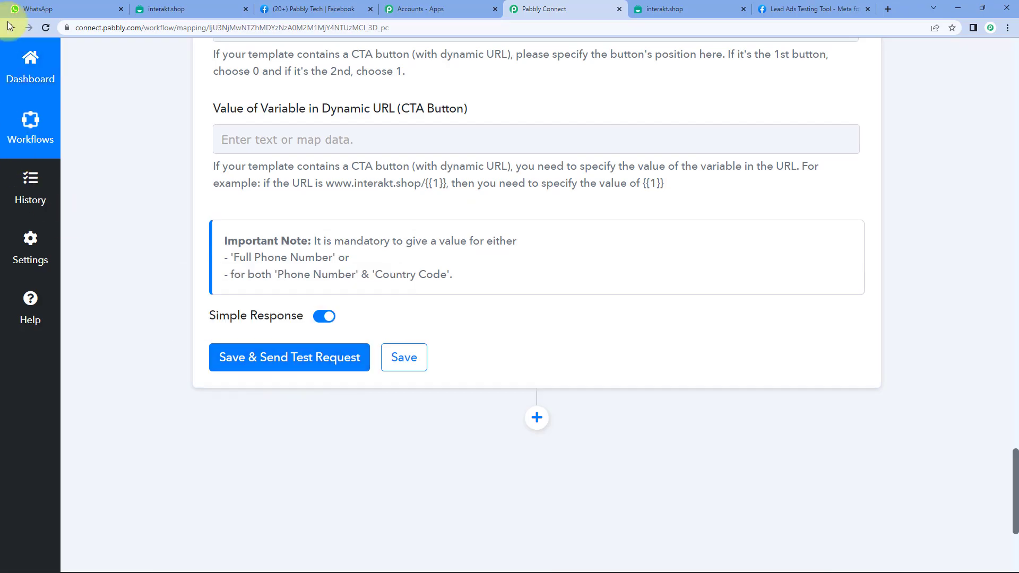
left_click(37, 9)
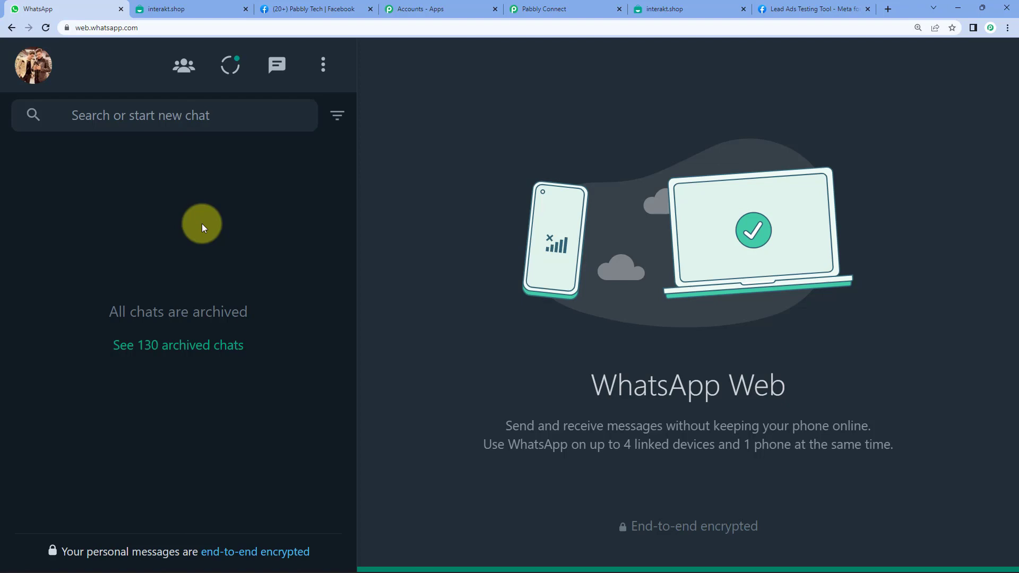
left_click(567, 9)
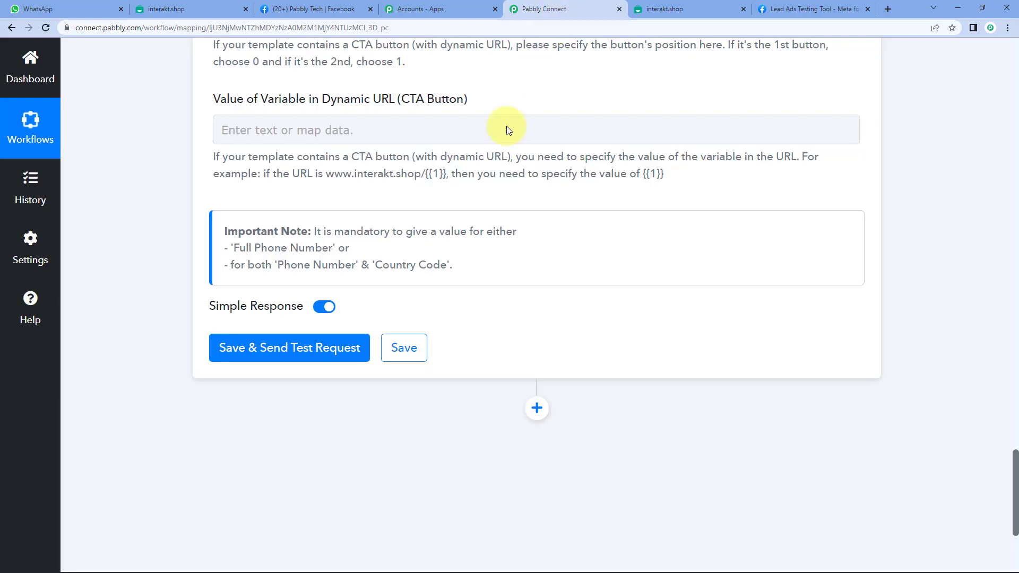
left_click(329, 353)
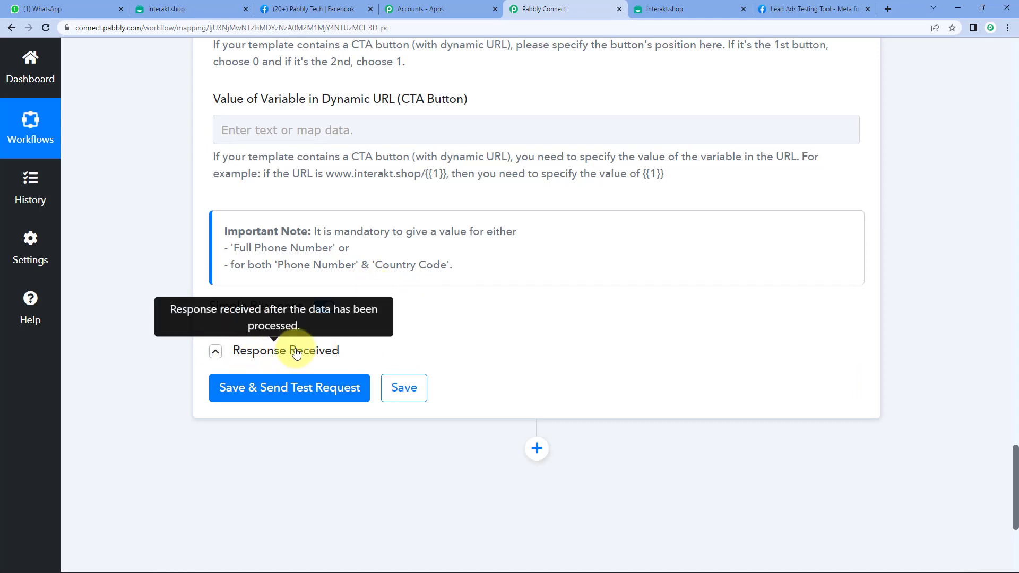
left_click(45, 9)
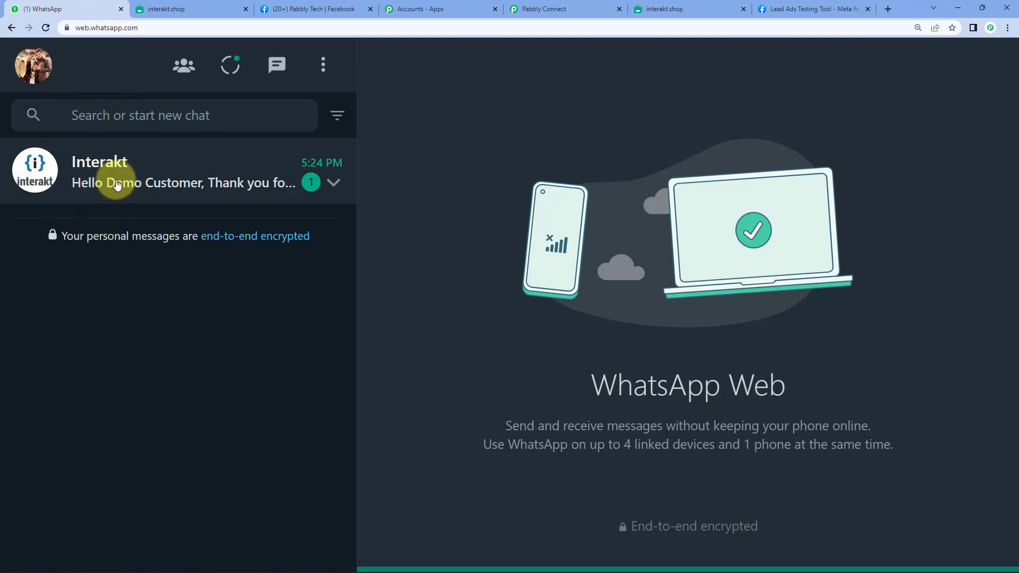
Open the Interakt chat and read the message greeting the test lead, signed Pabbly Team.
left_click(95, 180)
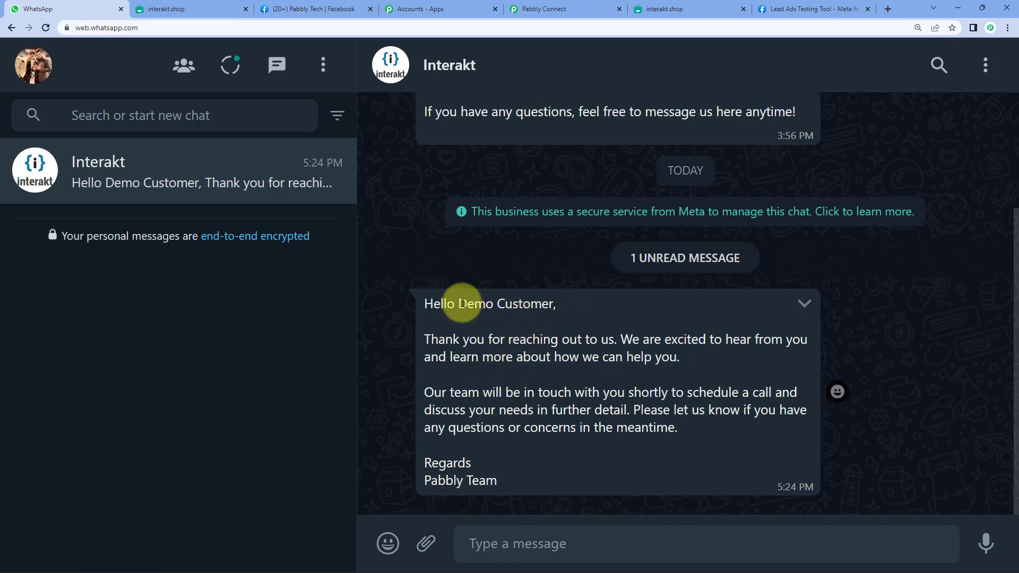
mouse_move(458, 302)
left_mouse_down()
mouse_move(551, 307)
mouse_move(455, 303)
left_mouse_up()
left_click(549, 303)
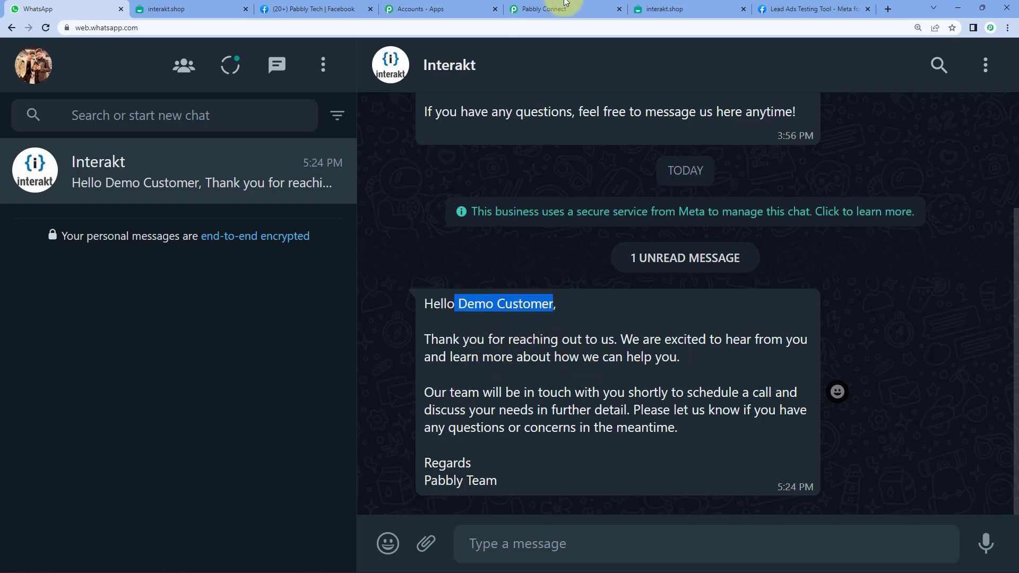
left_click(562, 9)
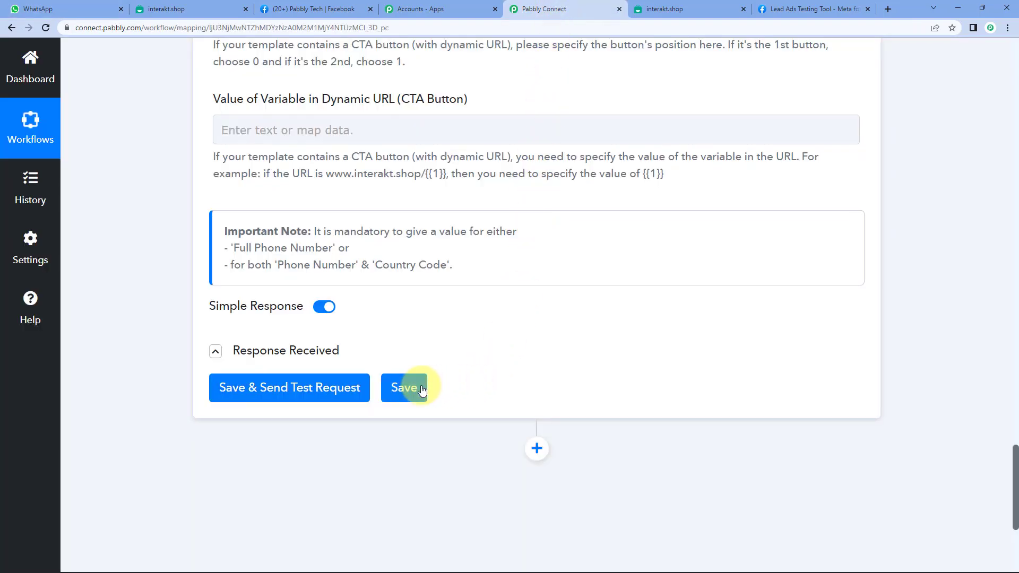
Save the Interakt step and collapse both the Facebook Lead Ads trigger and Interakt action cards.
left_click(410, 387)
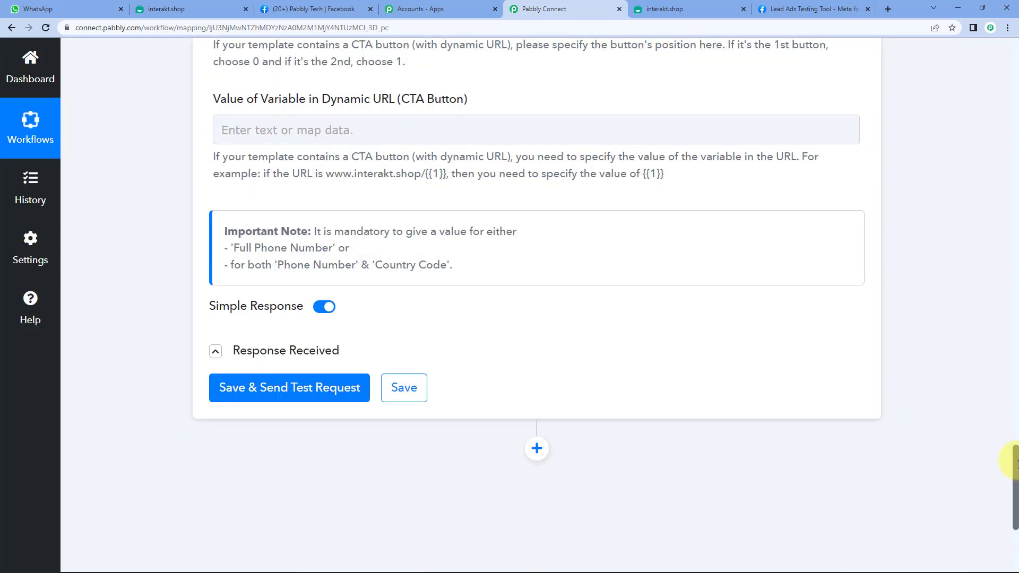
left_click_drag(1014, 467, 994, 81)
left_click(500, 111)
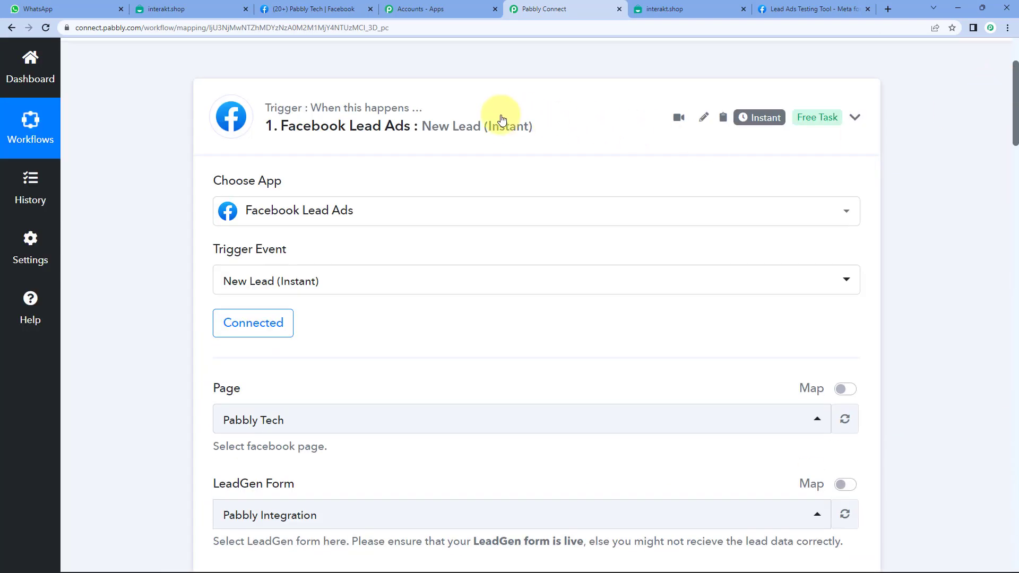
scroll(424, 194, "down", 2)
left_click(421, 182)
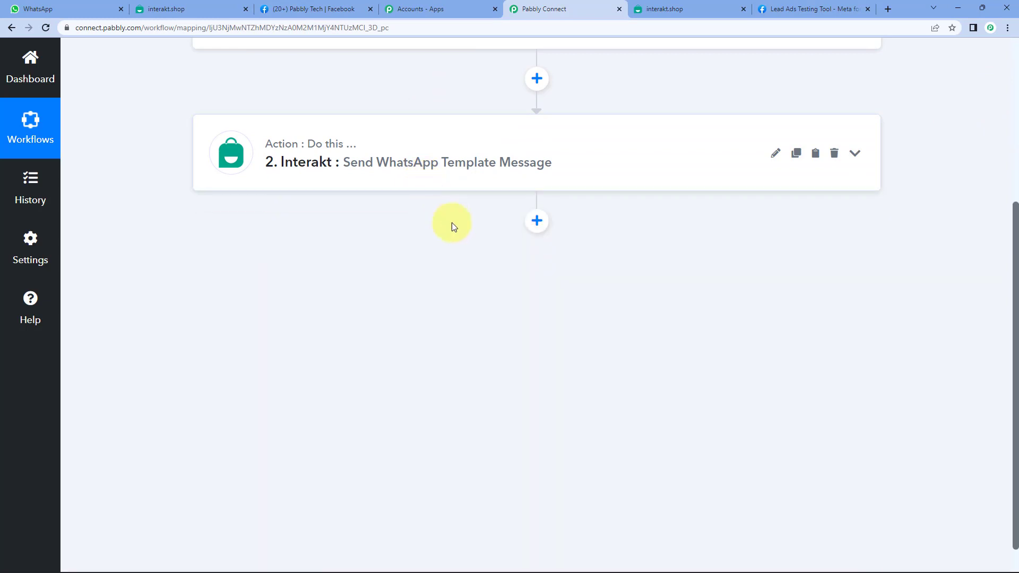
scroll(390, 235, "up", 5)
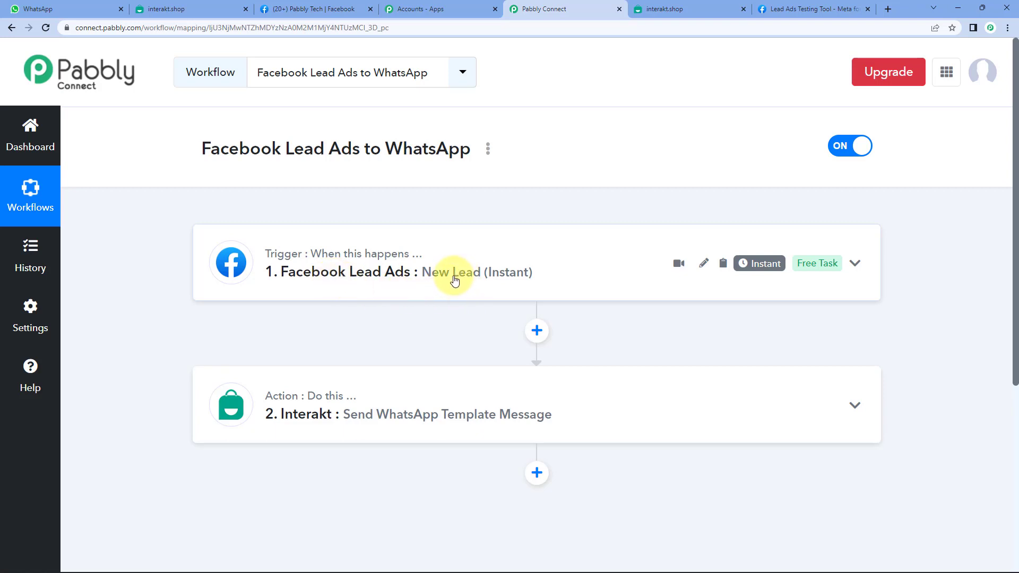
Review the delivered message's body paragraphs in WhatsApp Web, then return to the workflow.
left_click(37, 9)
left_click(525, 357)
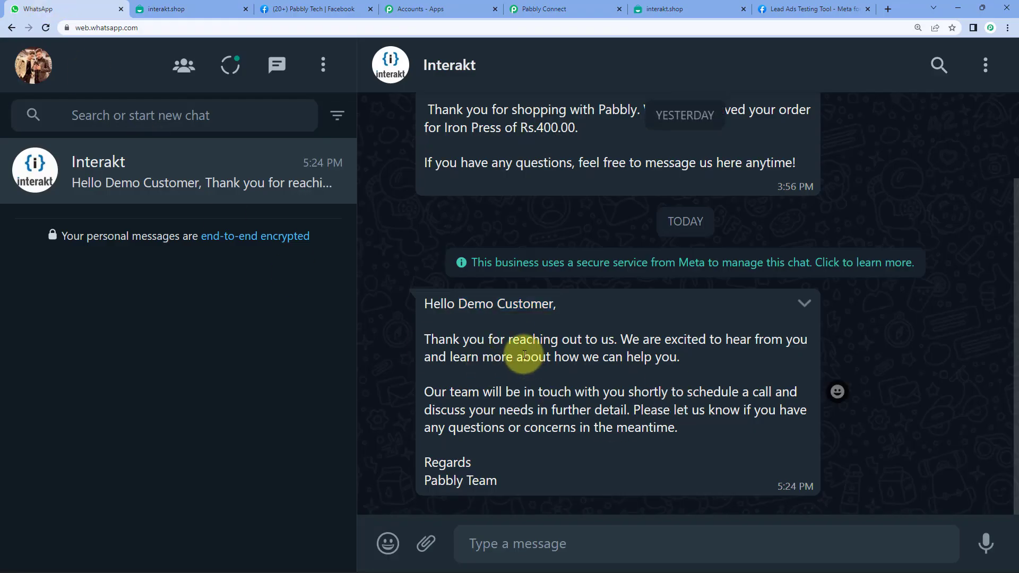
left_click_drag(542, 481, 548, 301)
left_click(461, 303)
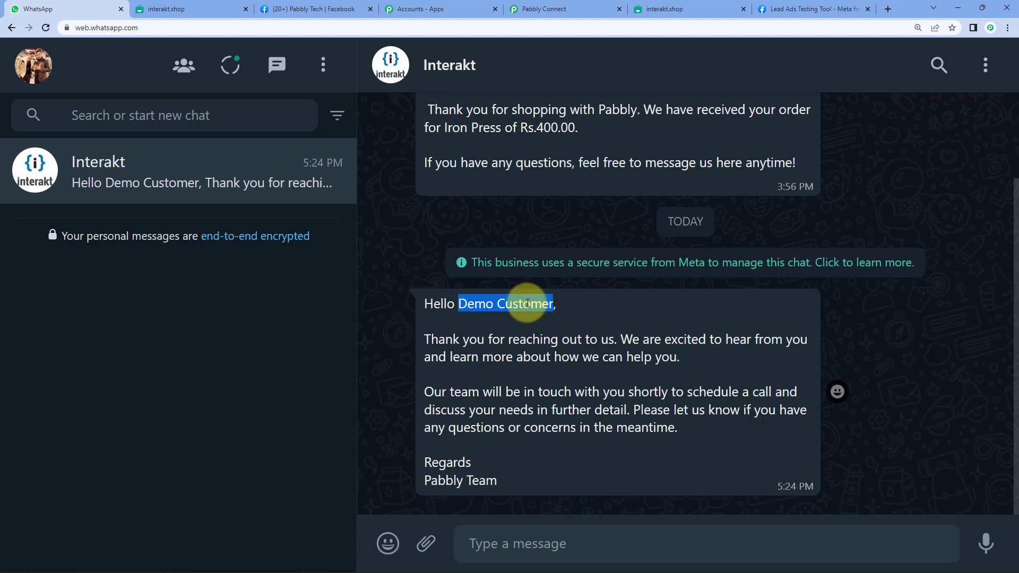
left_click(552, 303)
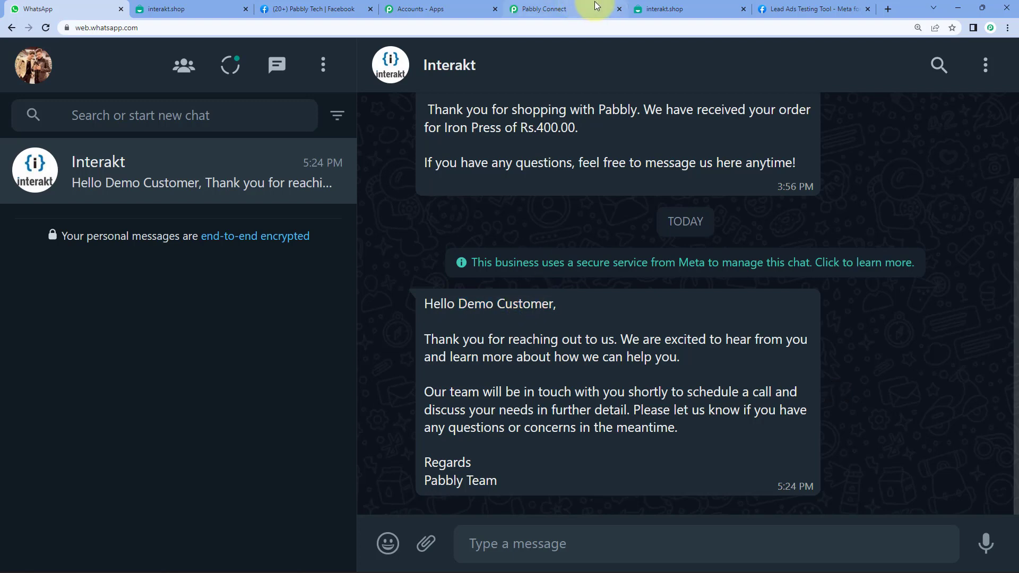
left_click(562, 9)
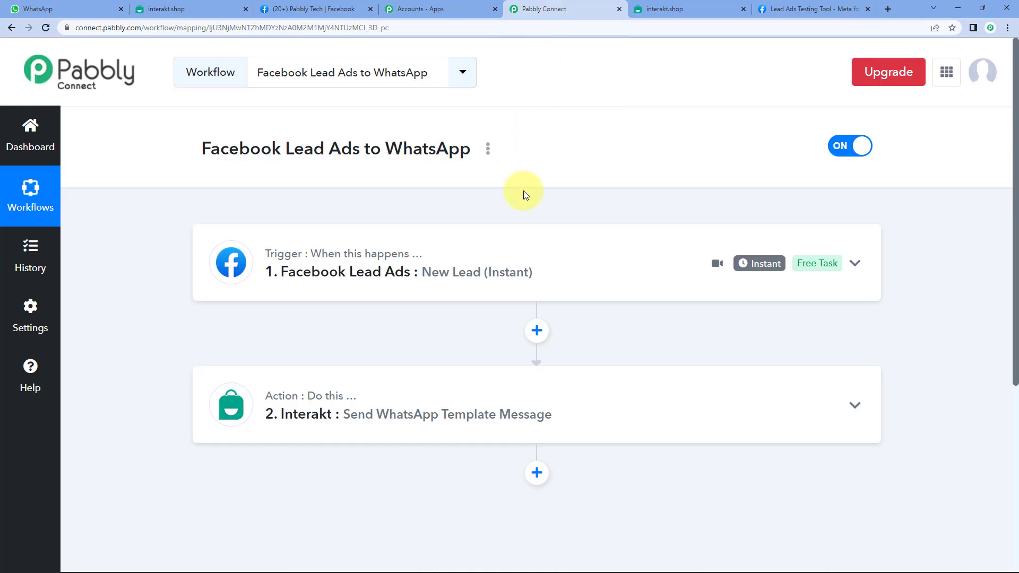